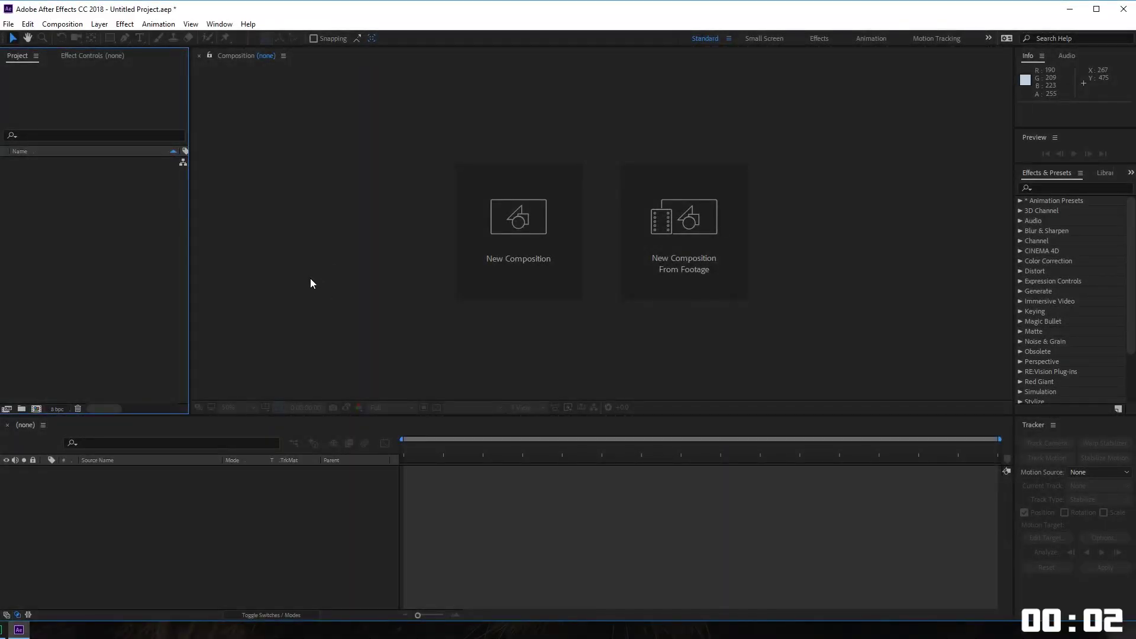
Step: Open the Import File dialog from the empty Project panel, showing the hyperlapse folder
{"action": "double_click", "coordinate": [137, 206]}
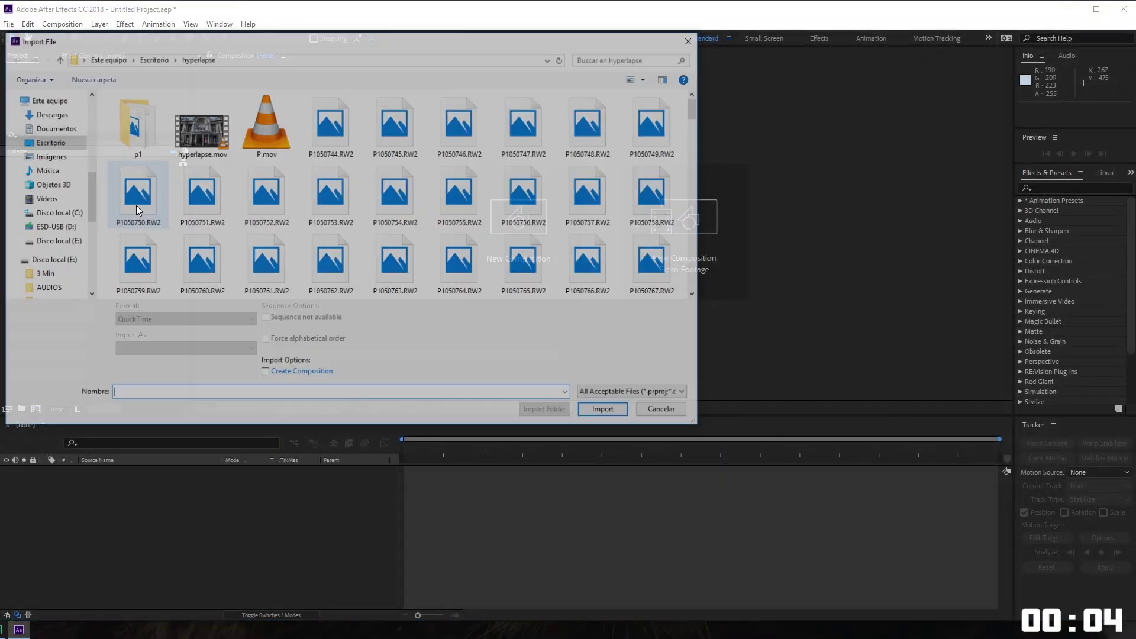
Step: Select P1050744.RW2 and import the photos as a Camera Raw sequence
{"action": "left_click_drag", "start_coordinate": [700, 114], "coordinate": [685, 164]}
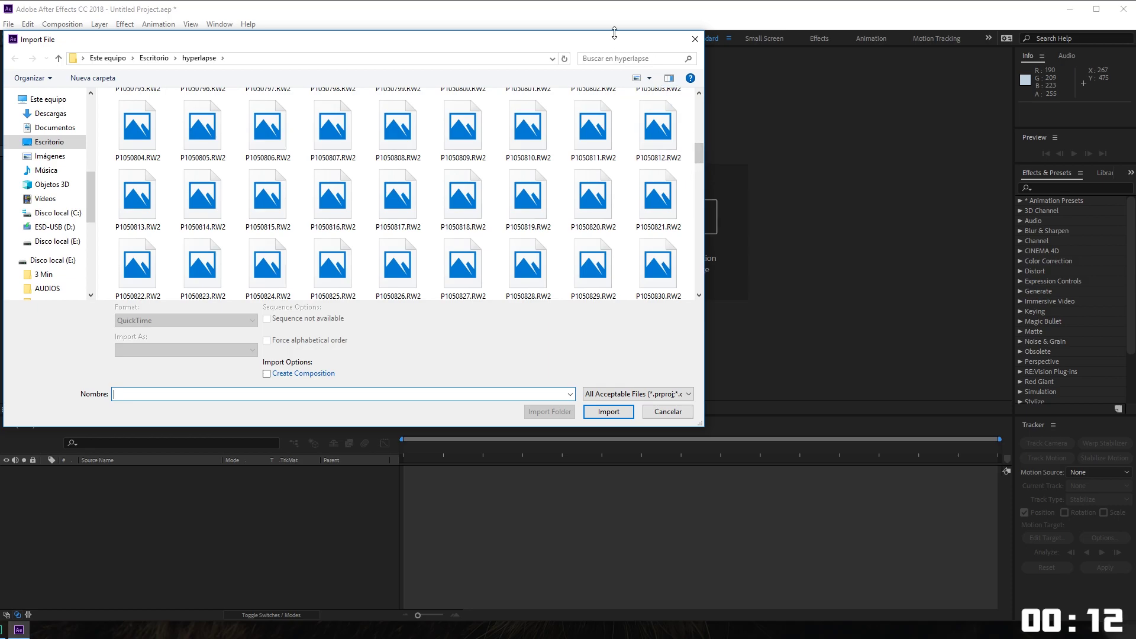
{"action": "left_click_drag", "start_coordinate": [616, 38], "coordinate": [751, 134]}
{"action": "scroll", "coordinate": [837, 237], "scroll_direction": "up", "scroll_amount": 2}
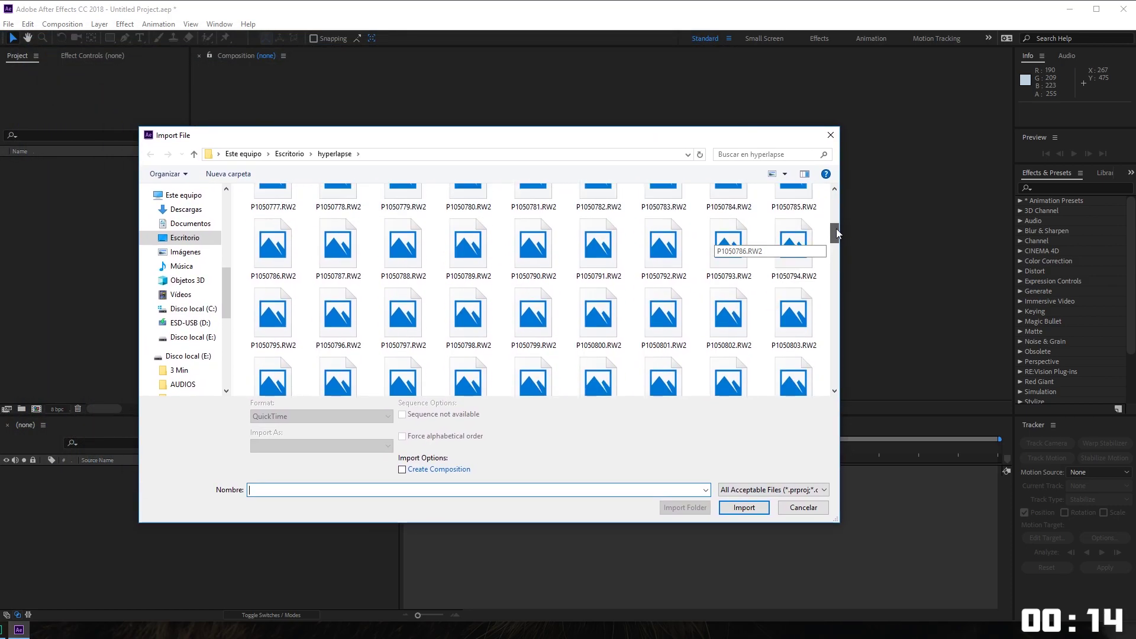
{"action": "mouse_move", "coordinate": [836, 230]}
{"action": "left_mouse_down"}
{"action": "mouse_move", "coordinate": [834, 241]}
{"action": "mouse_move", "coordinate": [837, 200]}
{"action": "left_mouse_up"}
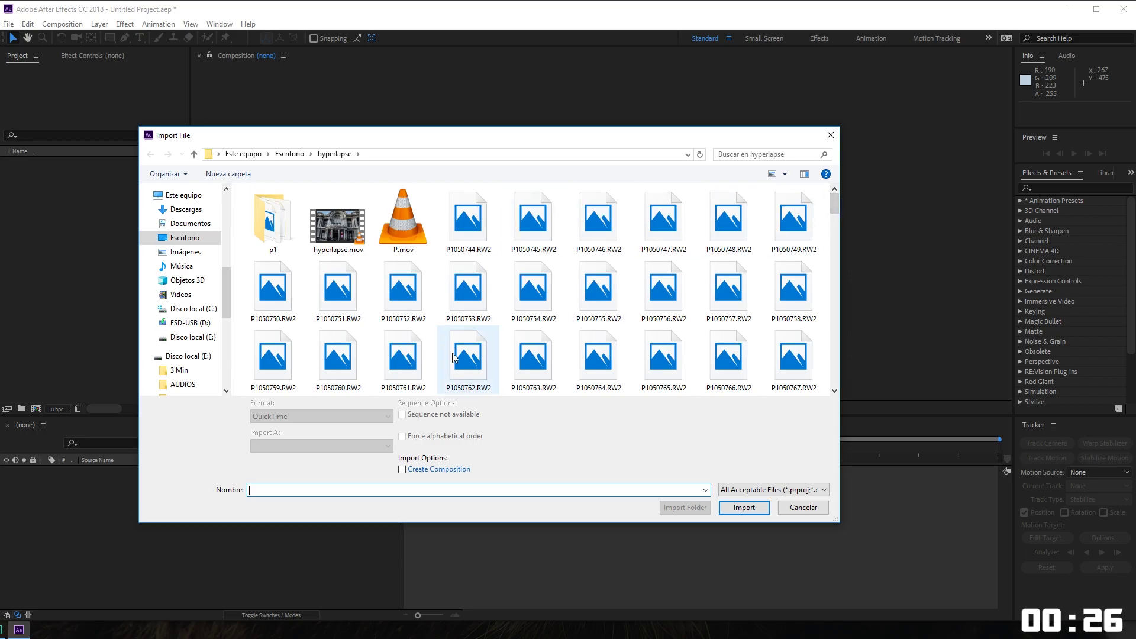
{"action": "left_click", "coordinate": [487, 233]}
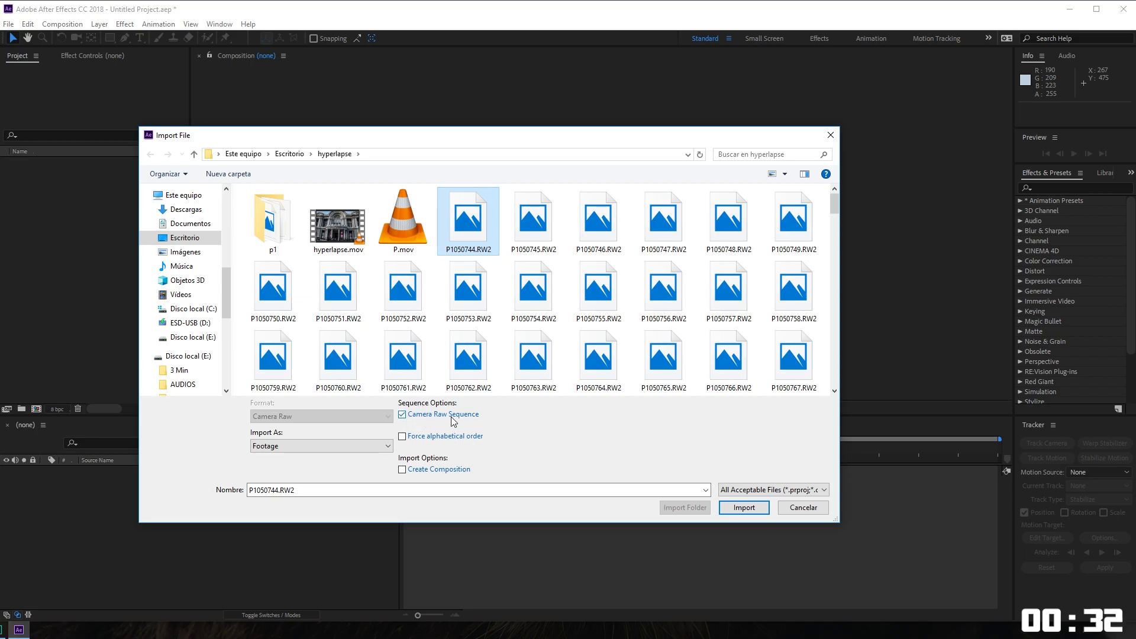
{"action": "left_click", "coordinate": [754, 509]}
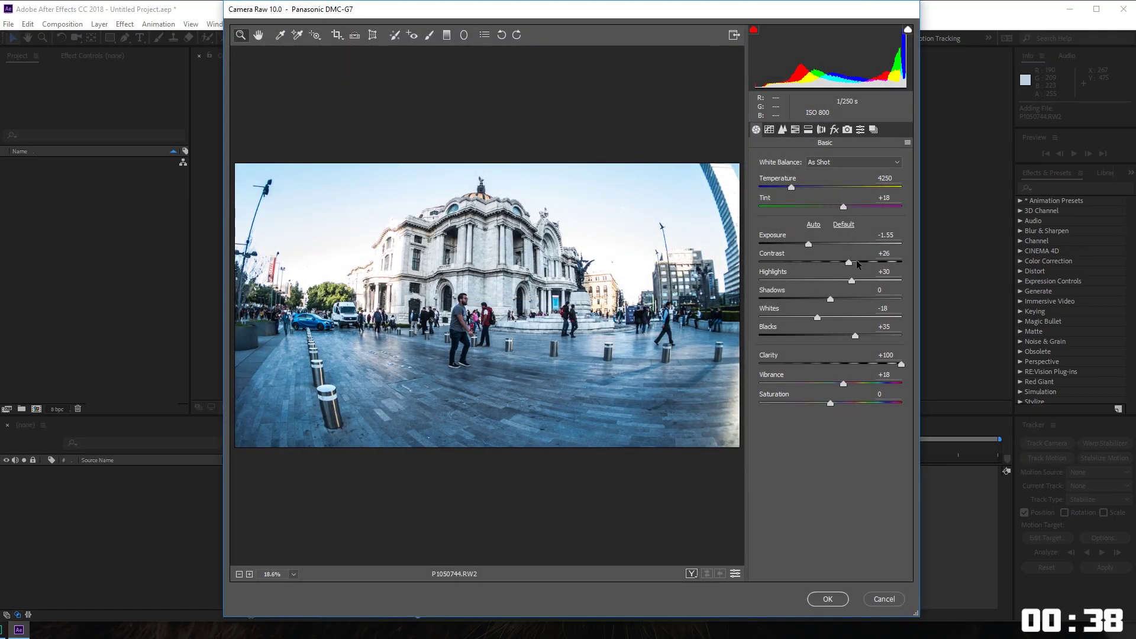
Step: Reset Camera Raw to defaults, set Contrast +33, Highlights +7, Clarity +52, and accept
{"action": "left_click", "coordinate": [844, 225]}
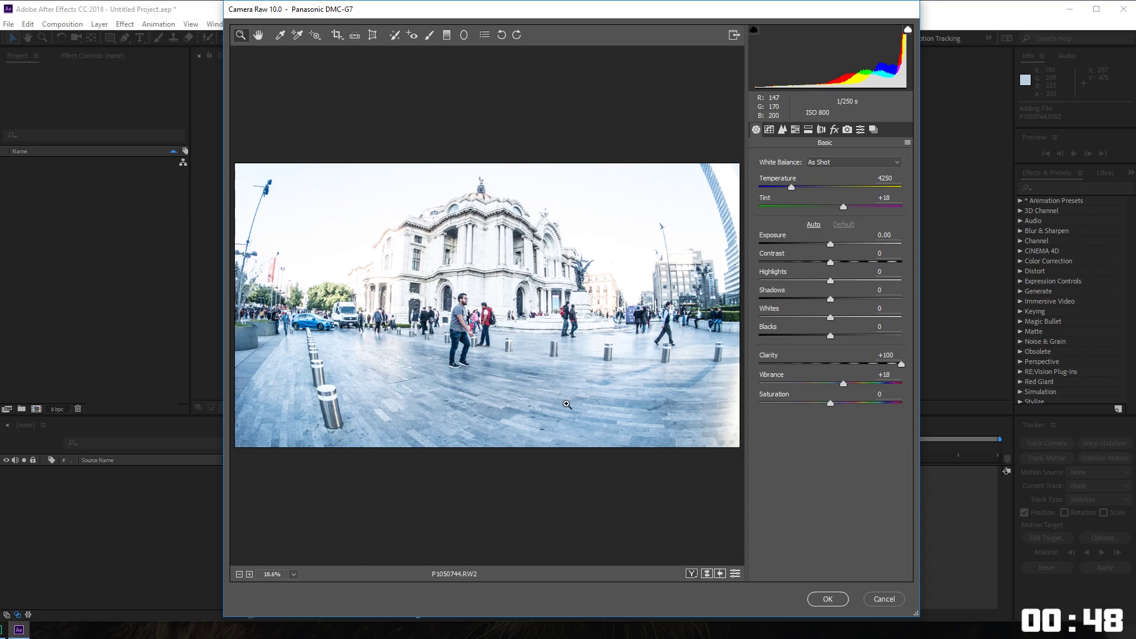
{"action": "mouse_move", "coordinate": [831, 268]}
{"action": "left_mouse_down"}
{"action": "mouse_move", "coordinate": [855, 262]}
{"action": "mouse_move", "coordinate": [836, 282]}
{"action": "left_mouse_up"}
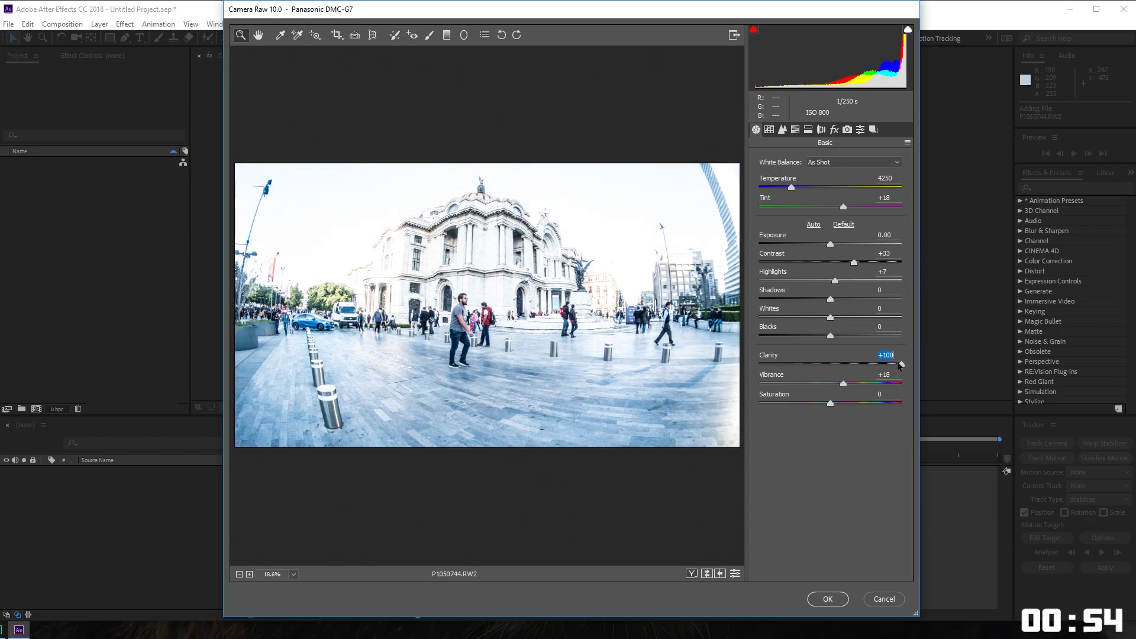
{"action": "left_click_drag", "start_coordinate": [900, 363], "coordinate": [866, 363]}
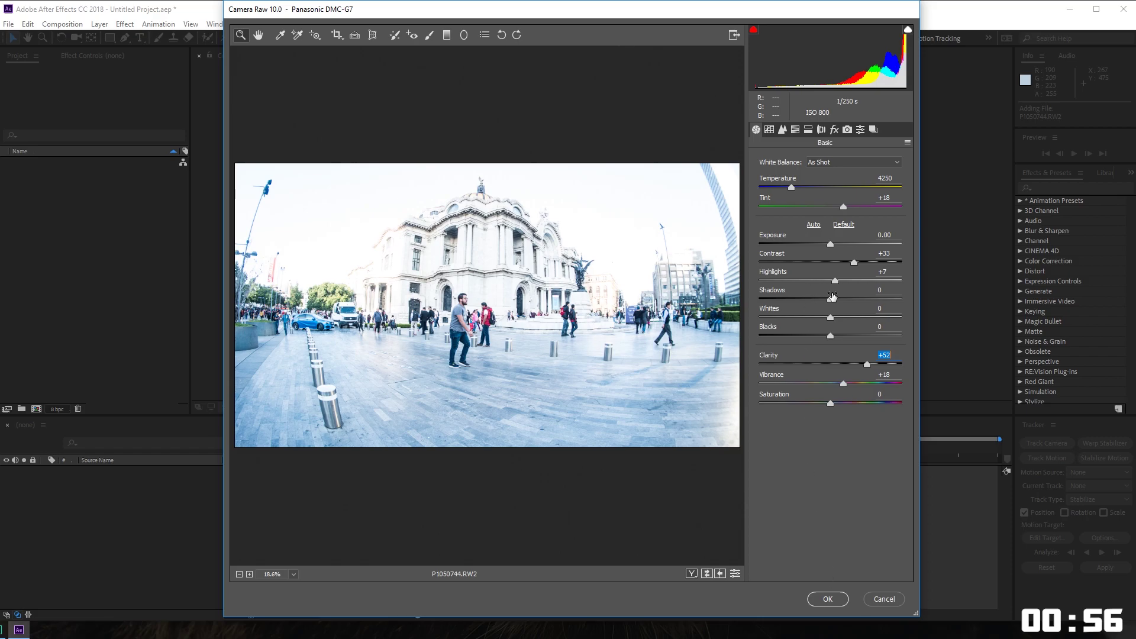
{"action": "left_click", "coordinate": [830, 600]}
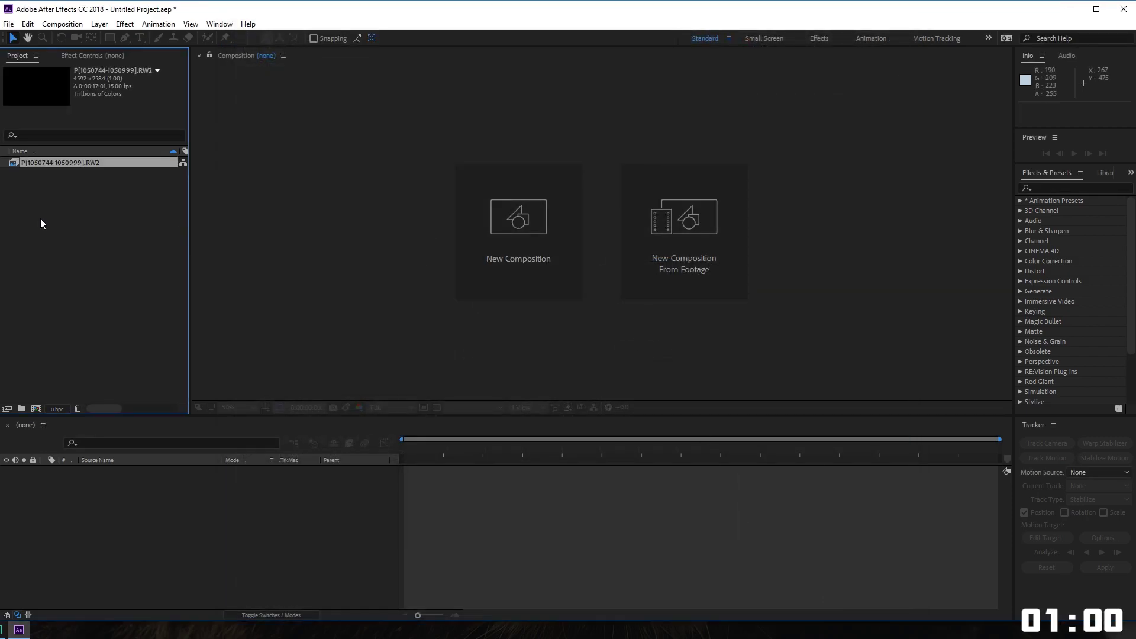
{"action": "left_click", "coordinate": [57, 189]}
{"action": "left_click", "coordinate": [89, 163]}
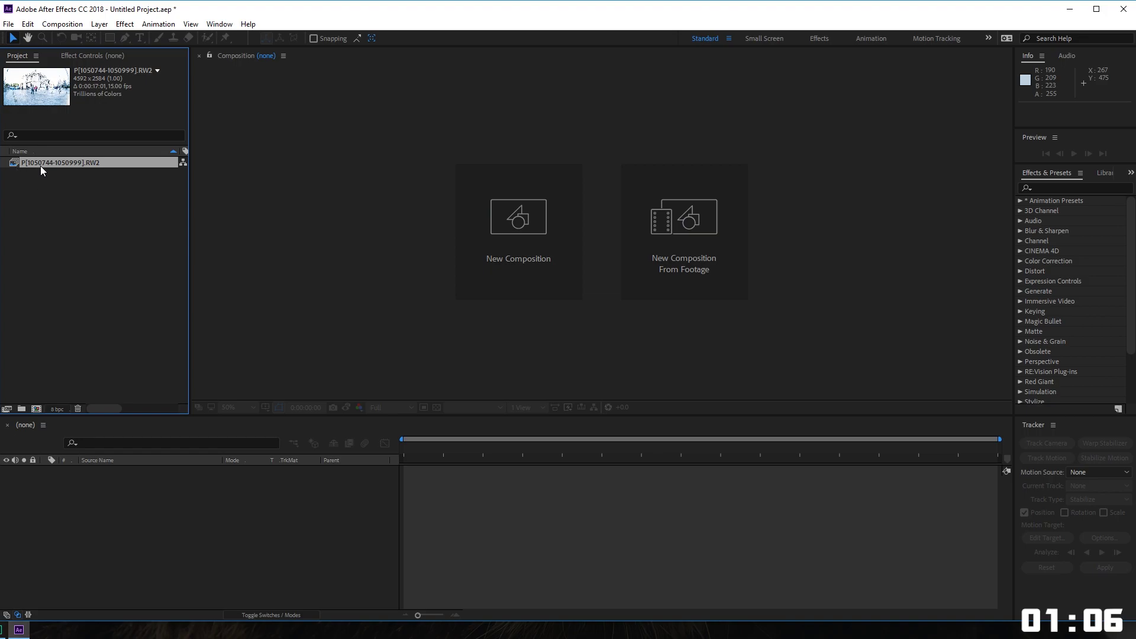
{"action": "right_click", "coordinate": [72, 162]}
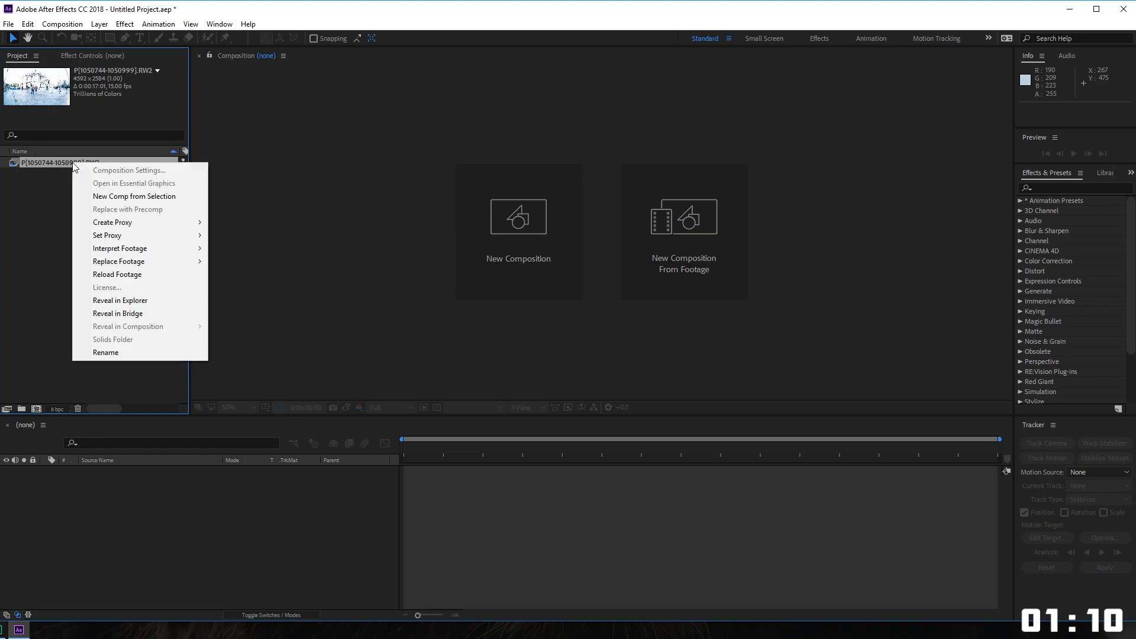
{"action": "mouse_move", "coordinate": [112, 249]}
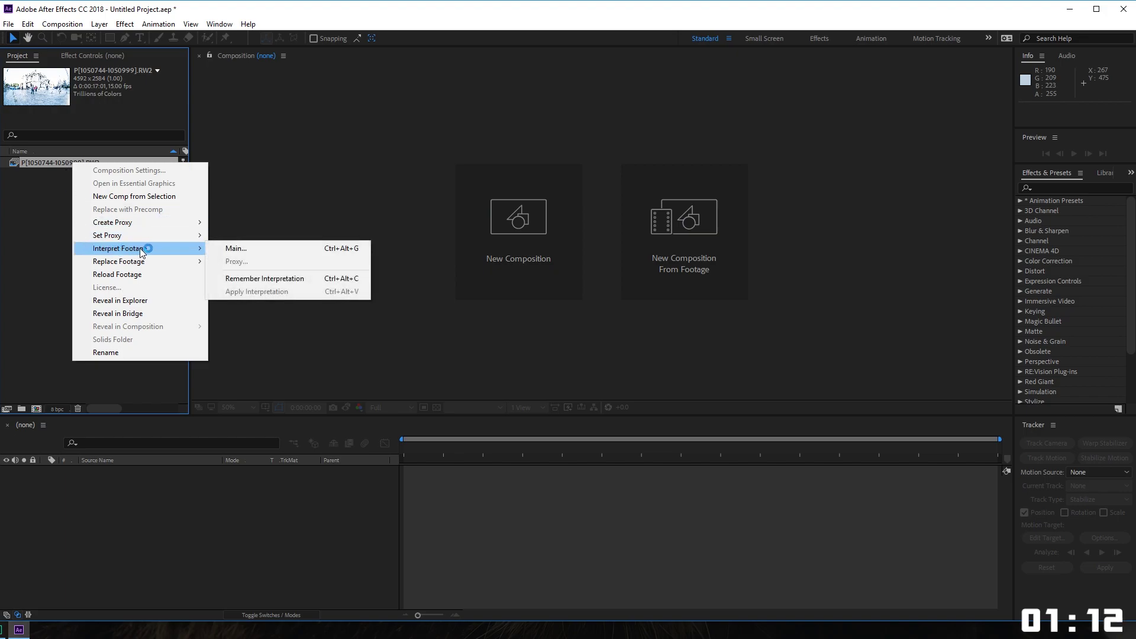
{"action": "left_click", "coordinate": [243, 250]}
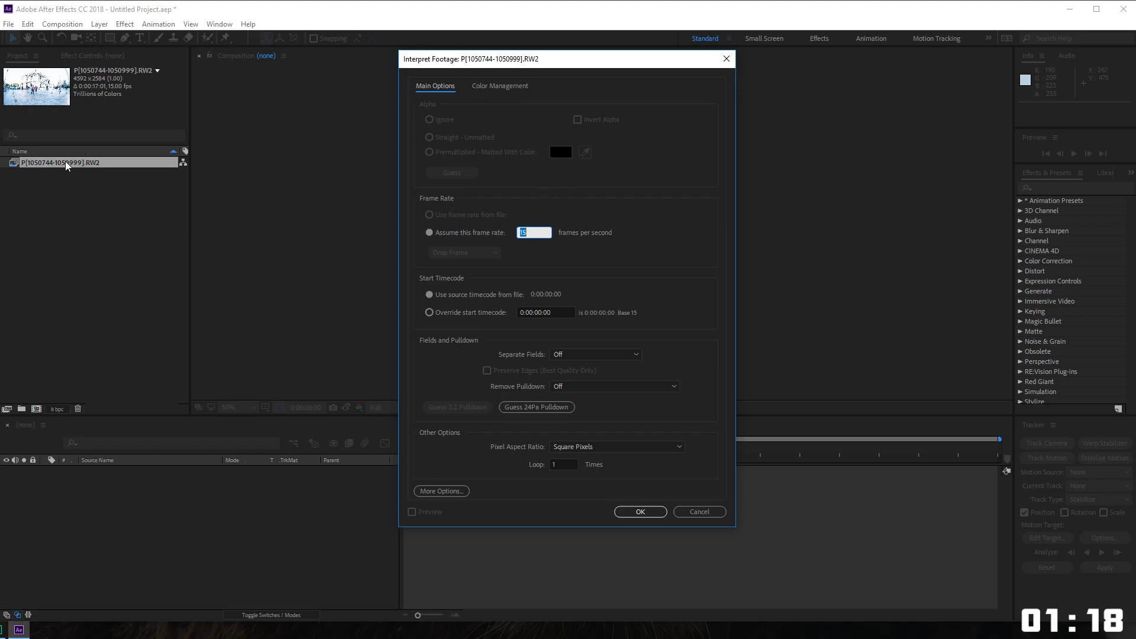
Step: Make the footage assume 24 fps, then build a new composition from it
{"action": "left_click", "coordinate": [595, 241]}
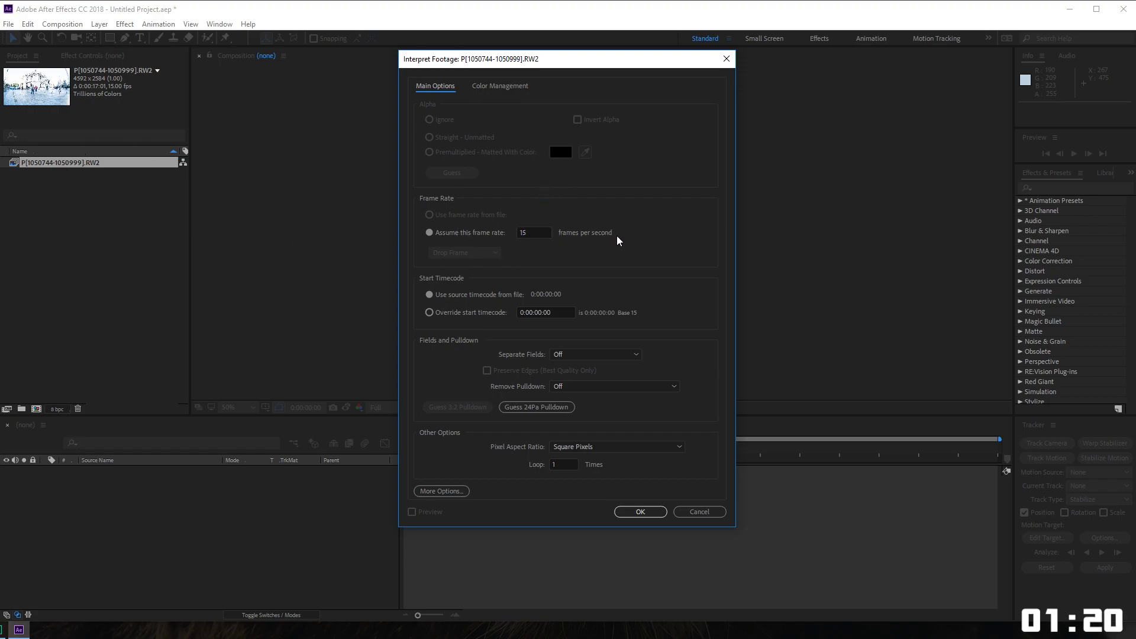
{"action": "double_click", "coordinate": [535, 233]}
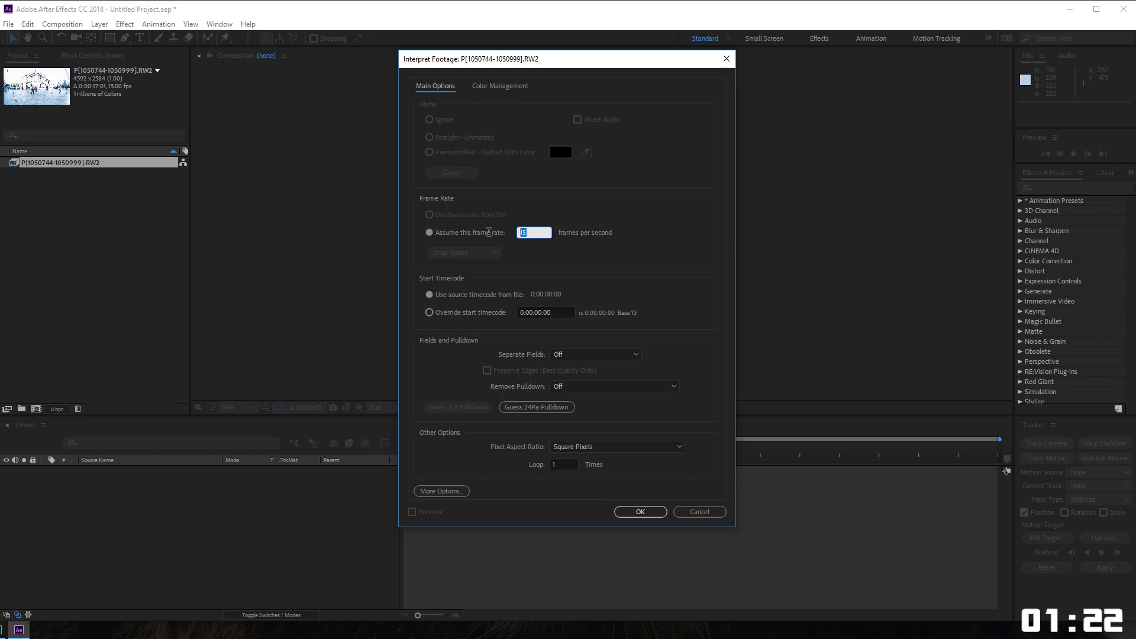
{"action": "type", "text": "24"}
{"action": "type", "text": "24"}
{"action": "left_click", "coordinate": [651, 513]}
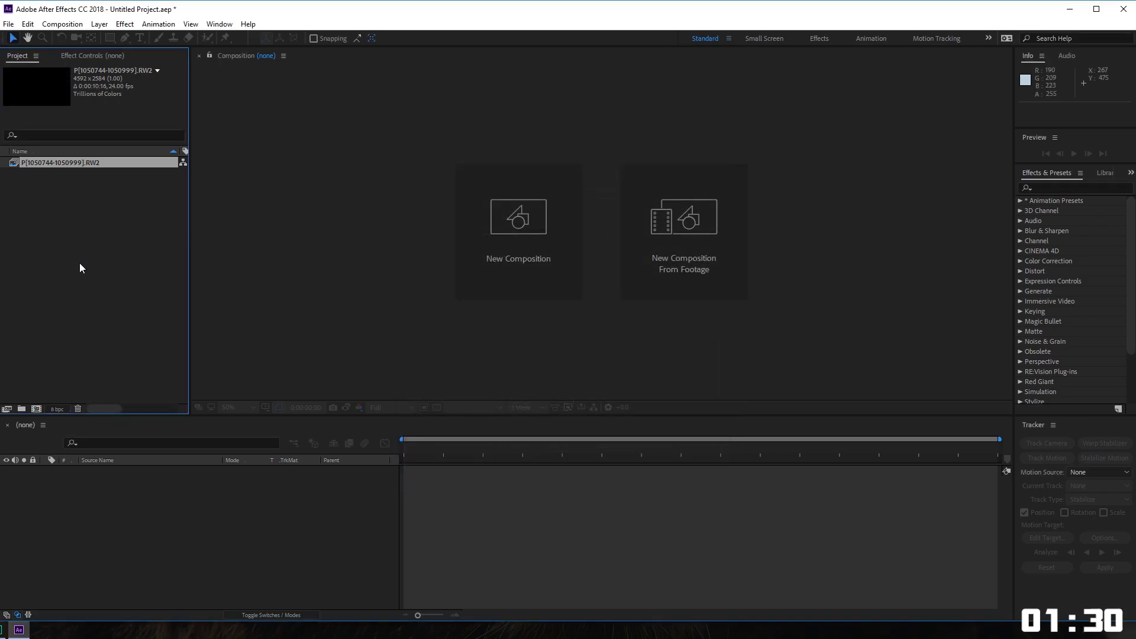
{"action": "left_click_drag", "start_coordinate": [48, 166], "coordinate": [37, 408]}
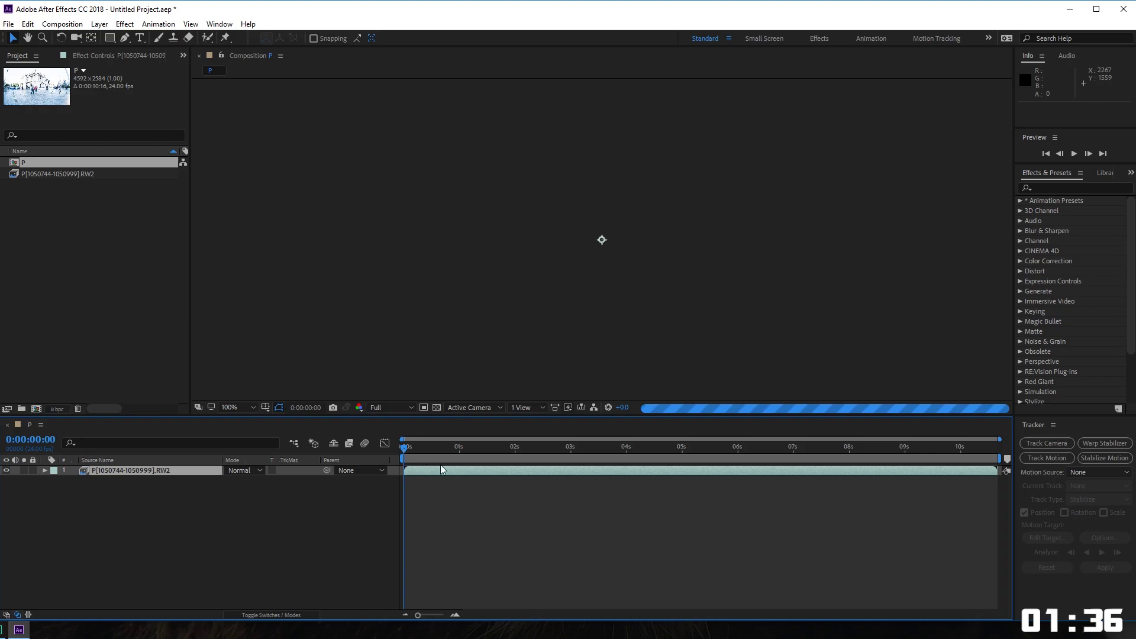
Step: Switch composition P to the HDTV 1080 24 preset and scale the photo layer to about 43%
{"action": "scroll", "coordinate": [602, 241], "scroll_direction": "down", "scroll_amount": 3}
{"action": "scroll", "coordinate": [602, 241], "scroll_direction": "down", "scroll_amount": 1}
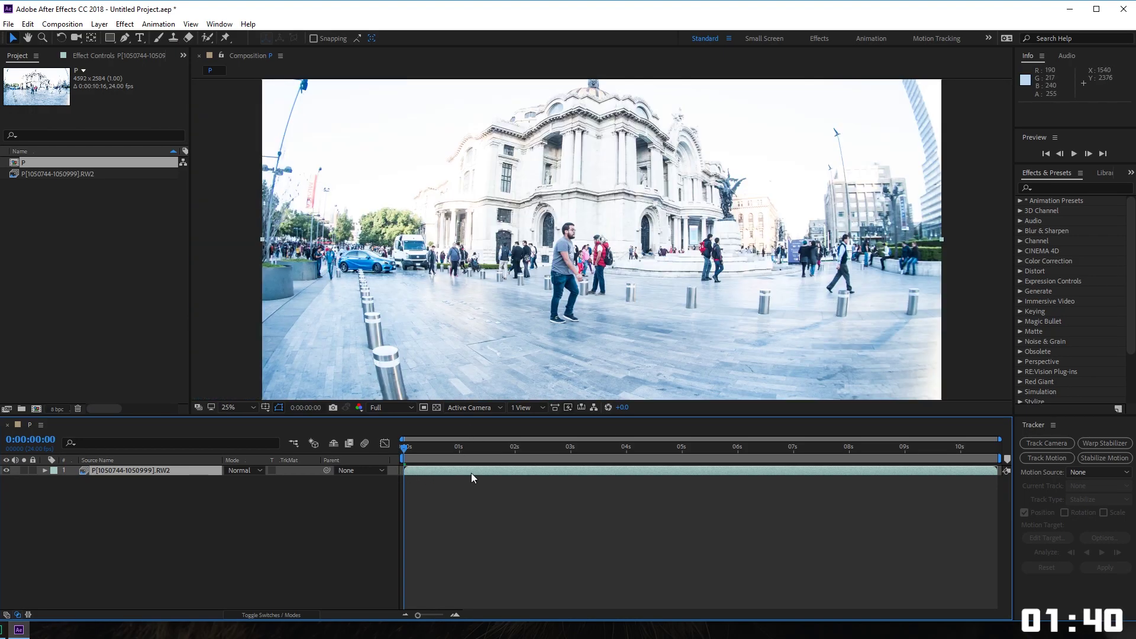
{"action": "right_click", "coordinate": [229, 209]}
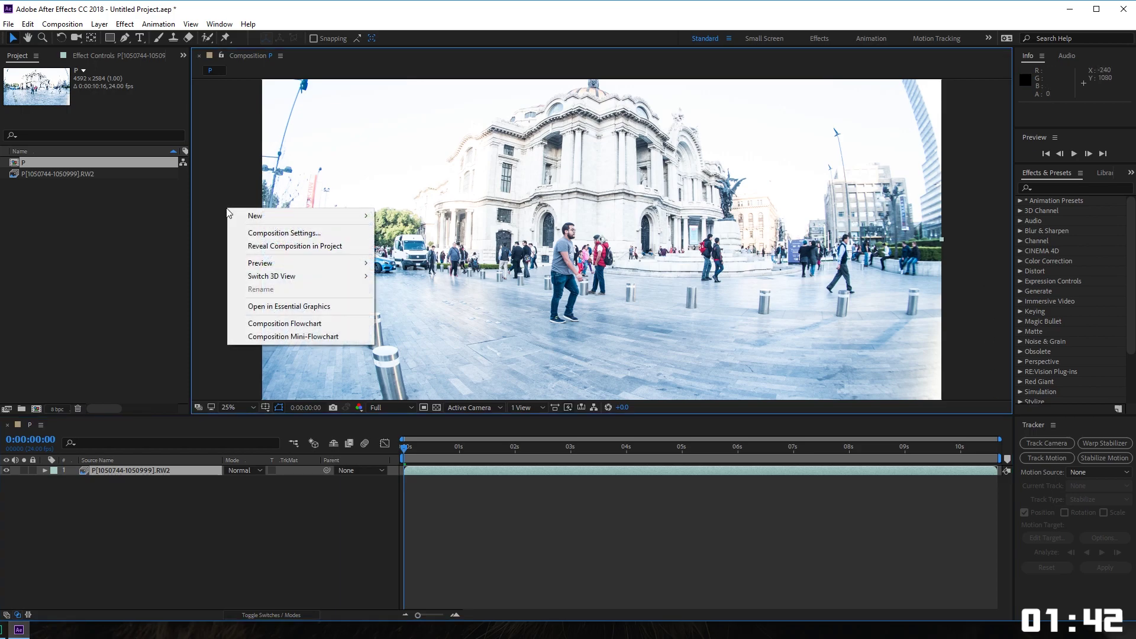
{"action": "left_click", "coordinate": [268, 233]}
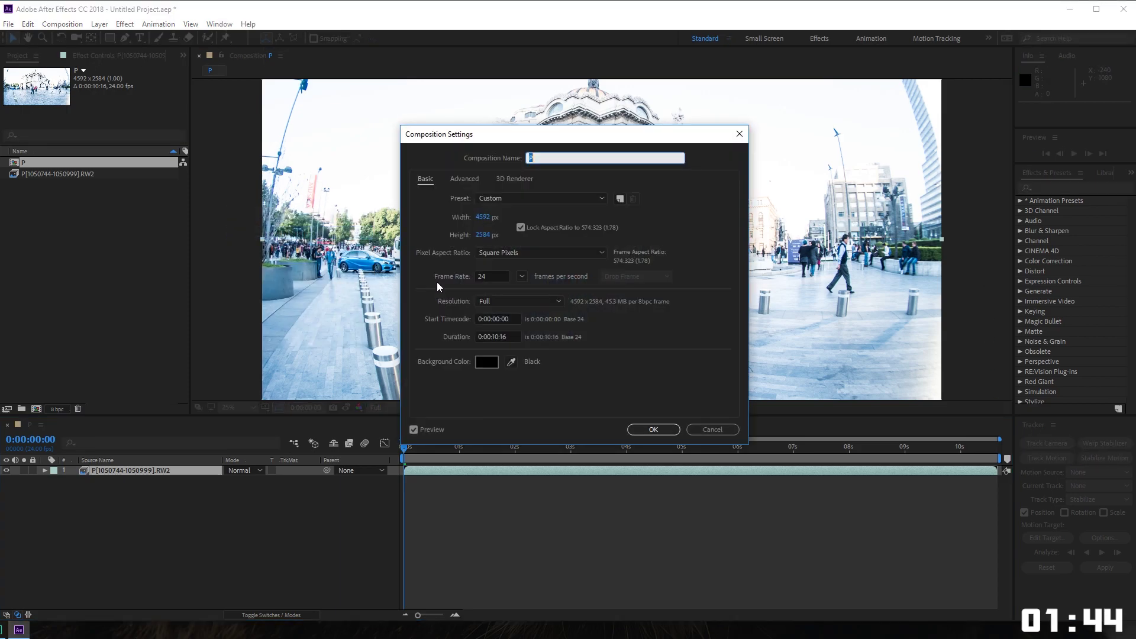
{"action": "left_click", "coordinate": [532, 202]}
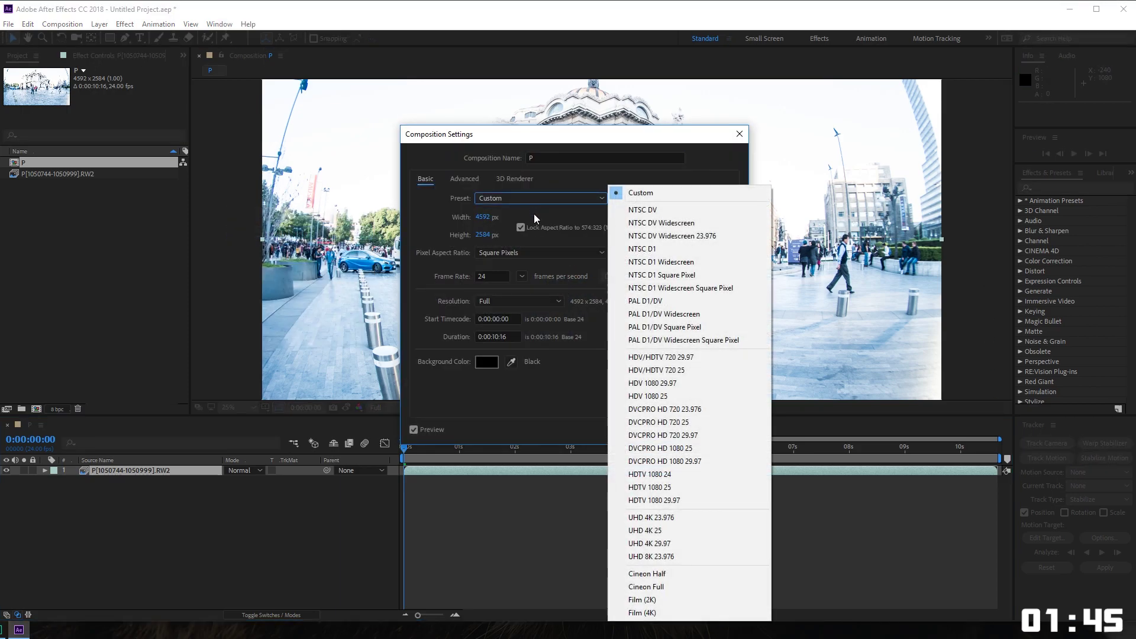
{"action": "left_click", "coordinate": [651, 476]}
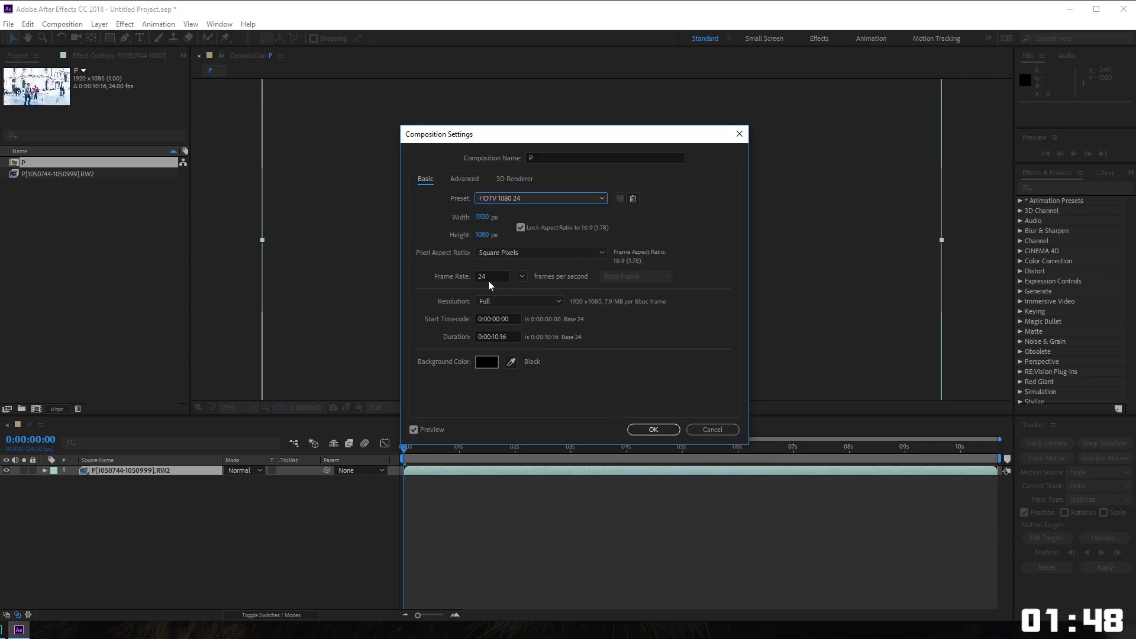
{"action": "left_click", "coordinate": [653, 429]}
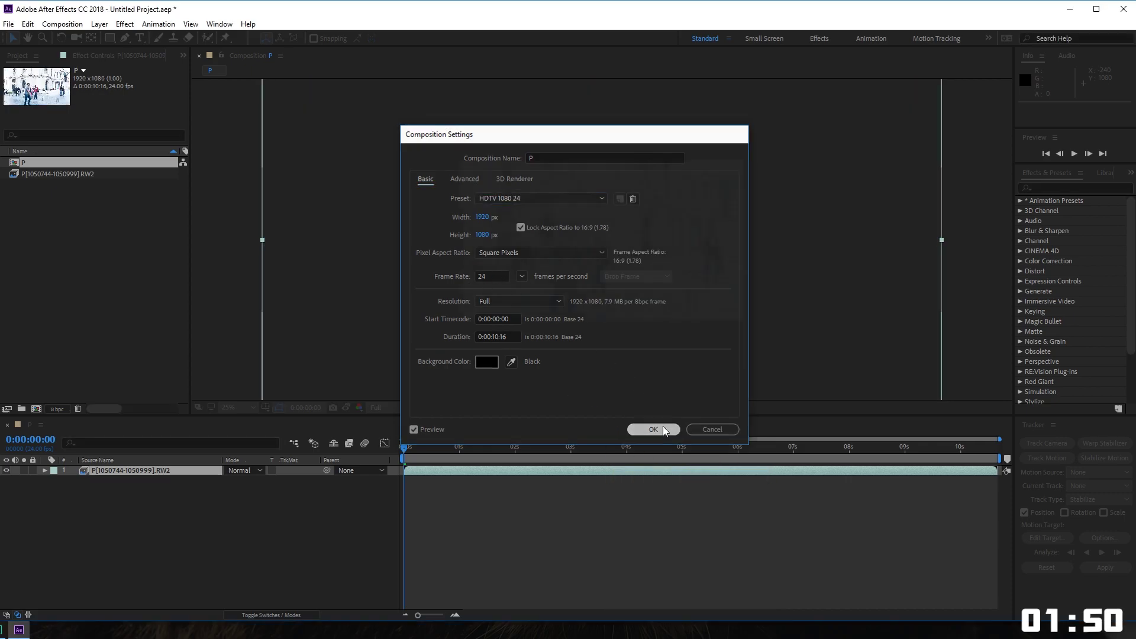
{"action": "left_click_drag", "start_coordinate": [262, 239], "coordinate": [456, 239]}
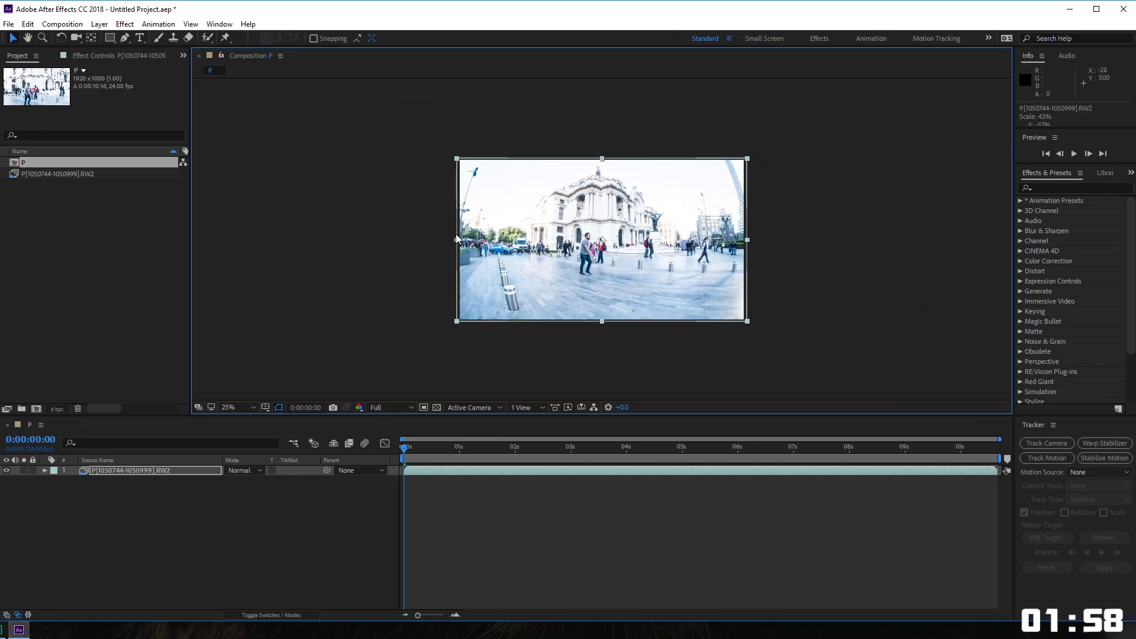
Step: Scrub the footage from about 3 seconds, zoom the viewer to 50%, and queue P for rendering
{"action": "left_click", "coordinate": [575, 448]}
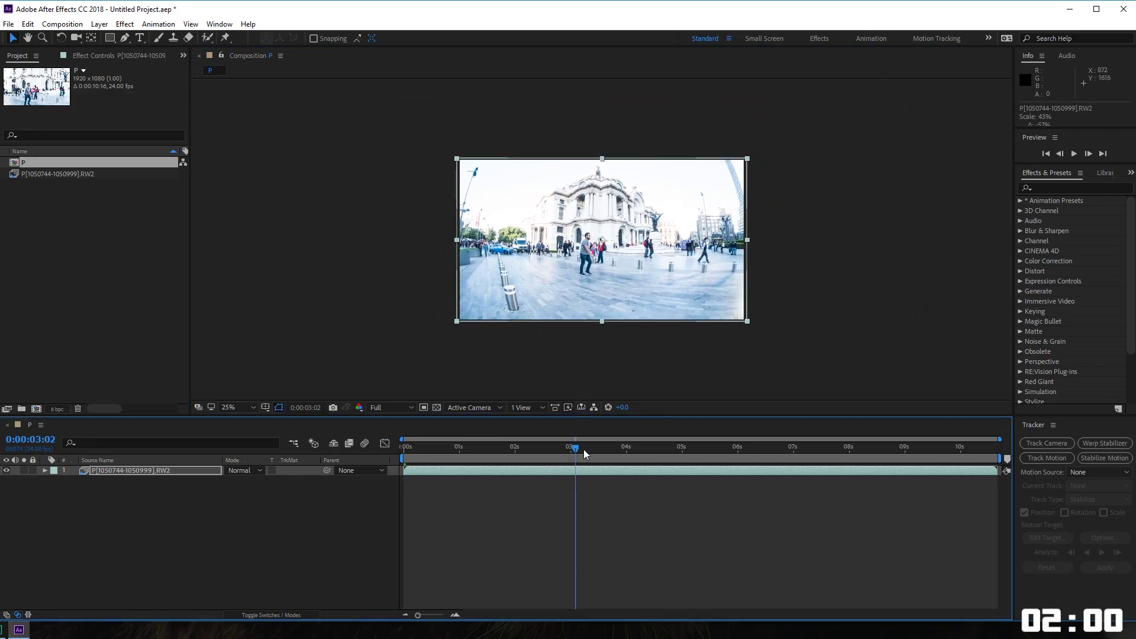
{"action": "left_click_drag", "start_coordinate": [581, 456], "coordinate": [712, 456]}
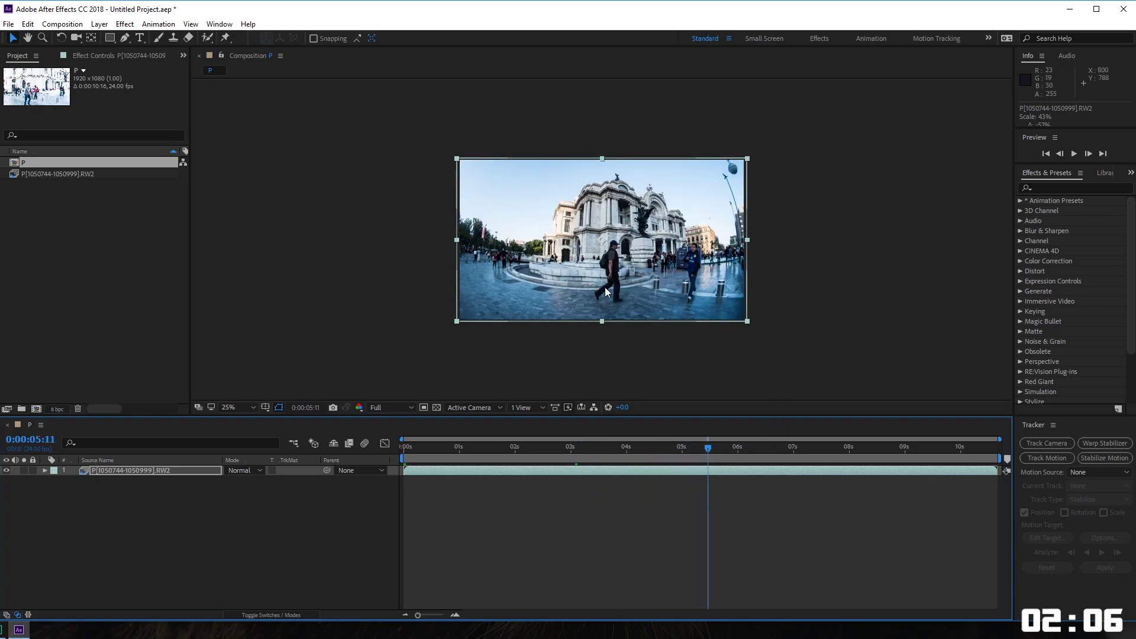
{"action": "key", "text": "period"}
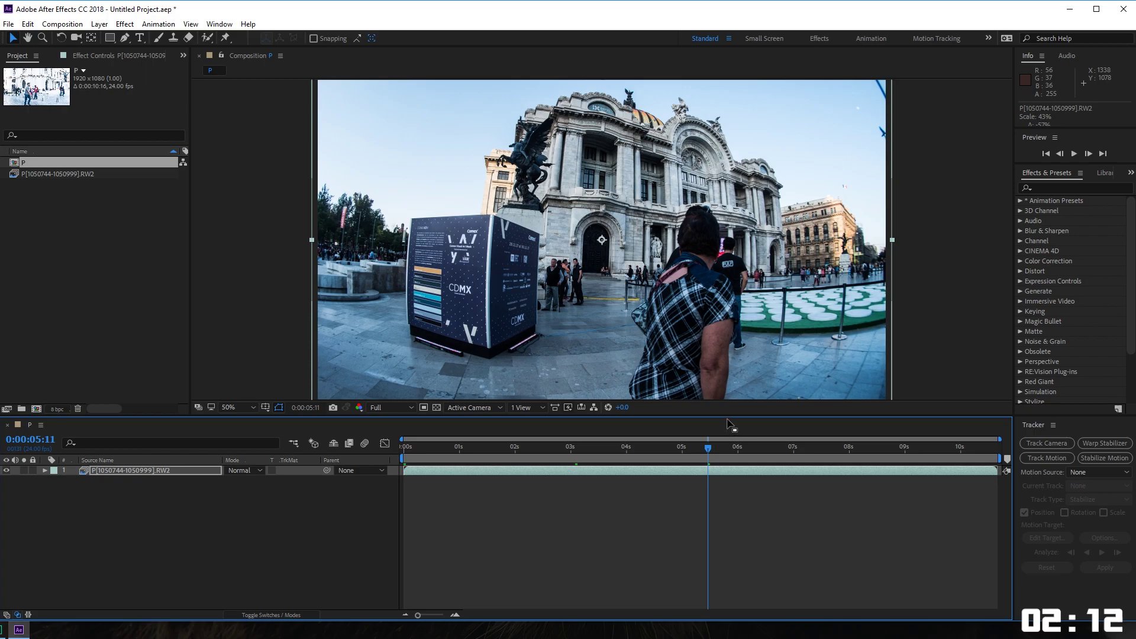
{"action": "key", "text": "ctrl+m"}
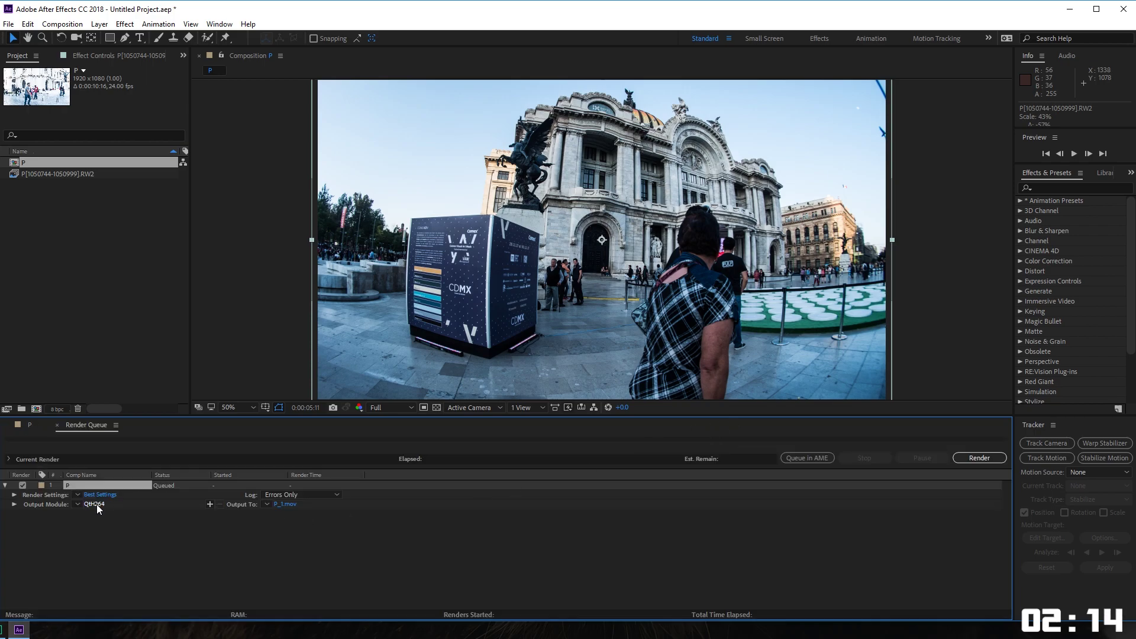
Step: Set P's render output to Prerender_1.mov, replacing the existing file
{"action": "left_click", "coordinate": [290, 506]}
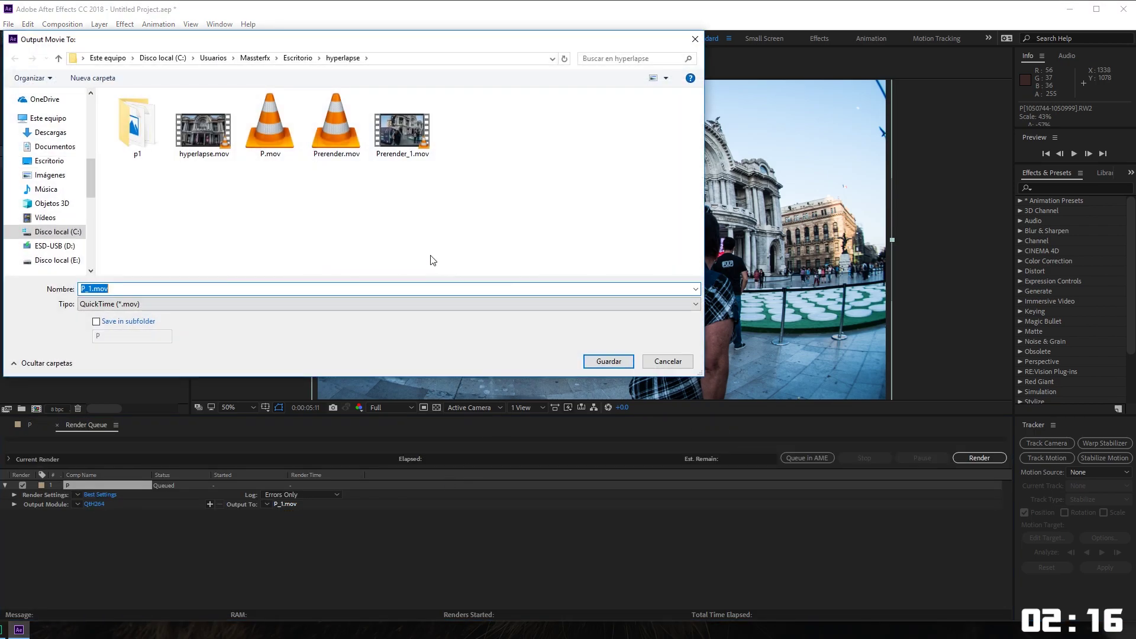
{"action": "left_click", "coordinate": [399, 160]}
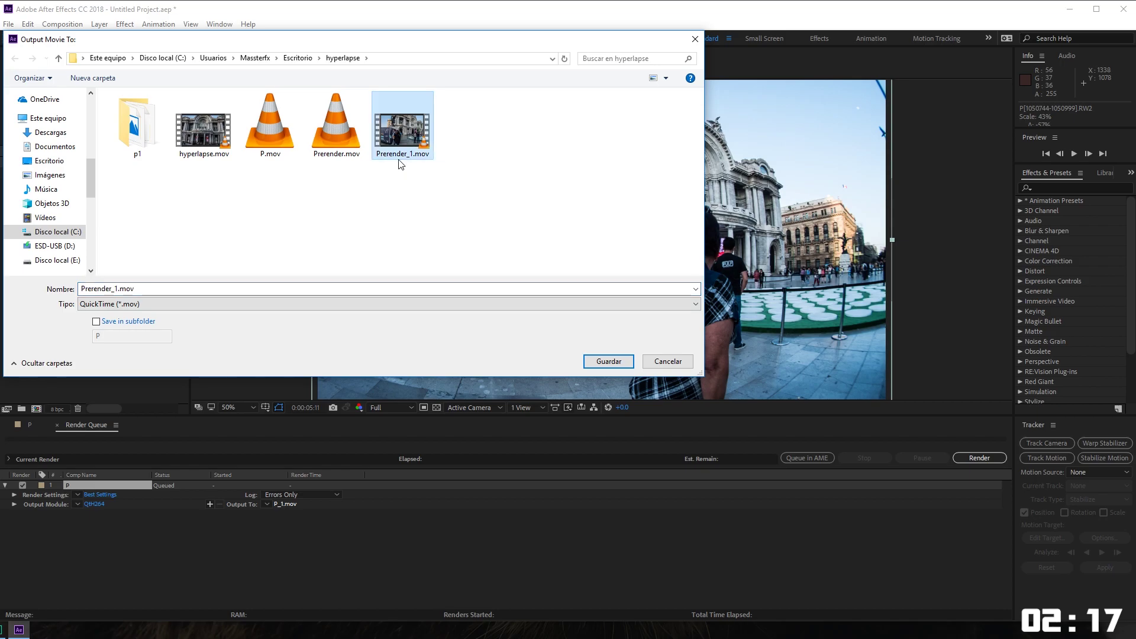
{"action": "left_click", "coordinate": [625, 367]}
{"action": "left_click", "coordinate": [615, 332]}
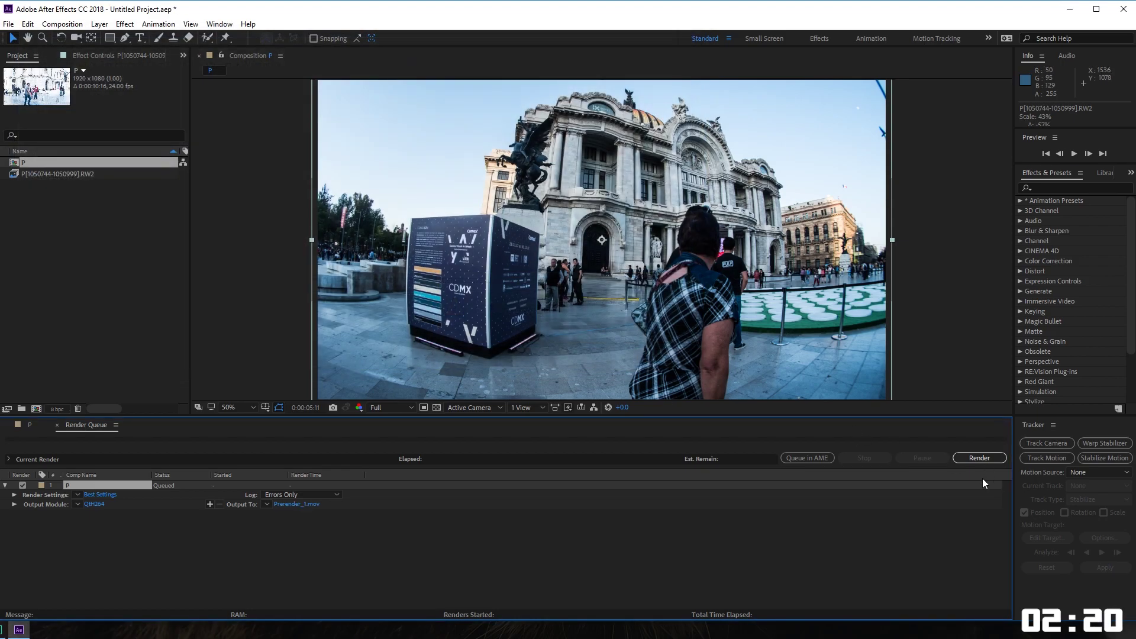
{"action": "key", "text": "backslash"}
Step: Import Prerender_1.mov, make a Prerender_1 composition from it, and preview the clip
{"action": "double_click", "coordinate": [103, 231]}
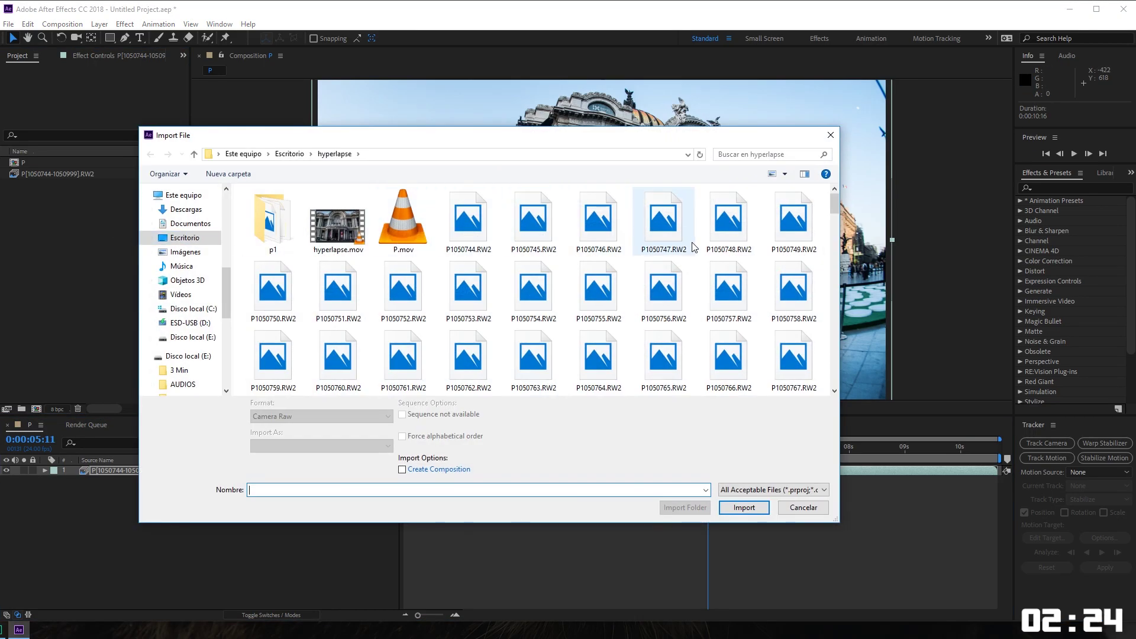
{"action": "scroll", "coordinate": [694, 255], "scroll_direction": "down", "scroll_amount": 5}
{"action": "scroll", "coordinate": [697, 278], "scroll_direction": "down", "scroll_amount": 5}
{"action": "double_click", "coordinate": [795, 366]}
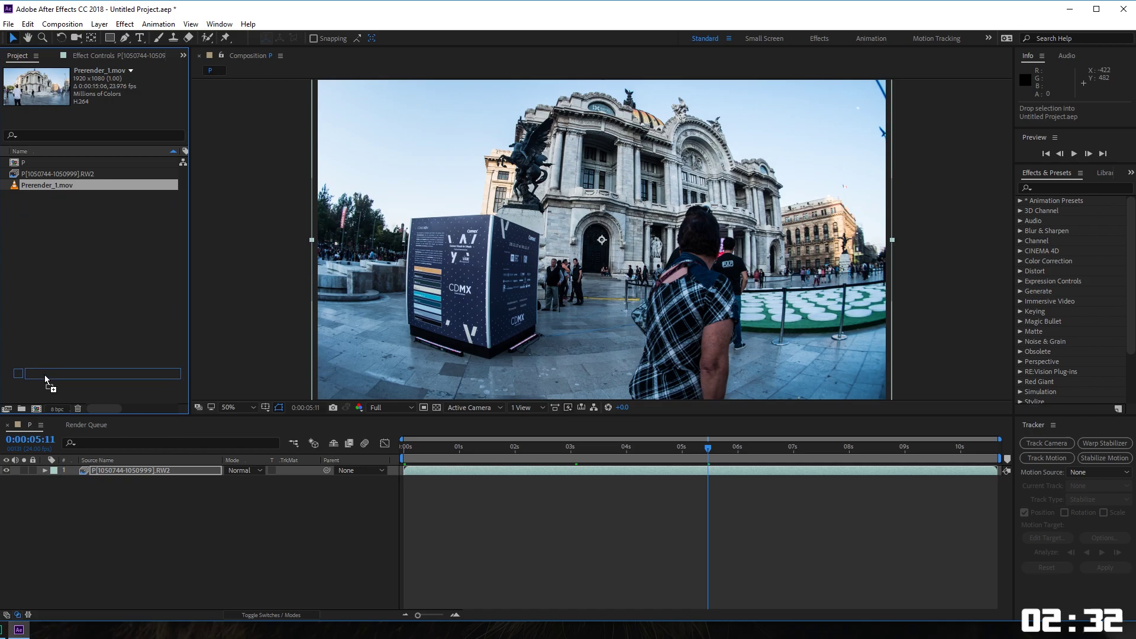
{"action": "left_click_drag", "start_coordinate": [39, 414], "coordinate": [37, 411]}
{"action": "mouse_move", "coordinate": [587, 462]}
{"action": "left_mouse_down"}
{"action": "mouse_move", "coordinate": [473, 470]}
{"action": "mouse_move", "coordinate": [482, 469]}
{"action": "left_mouse_up"}
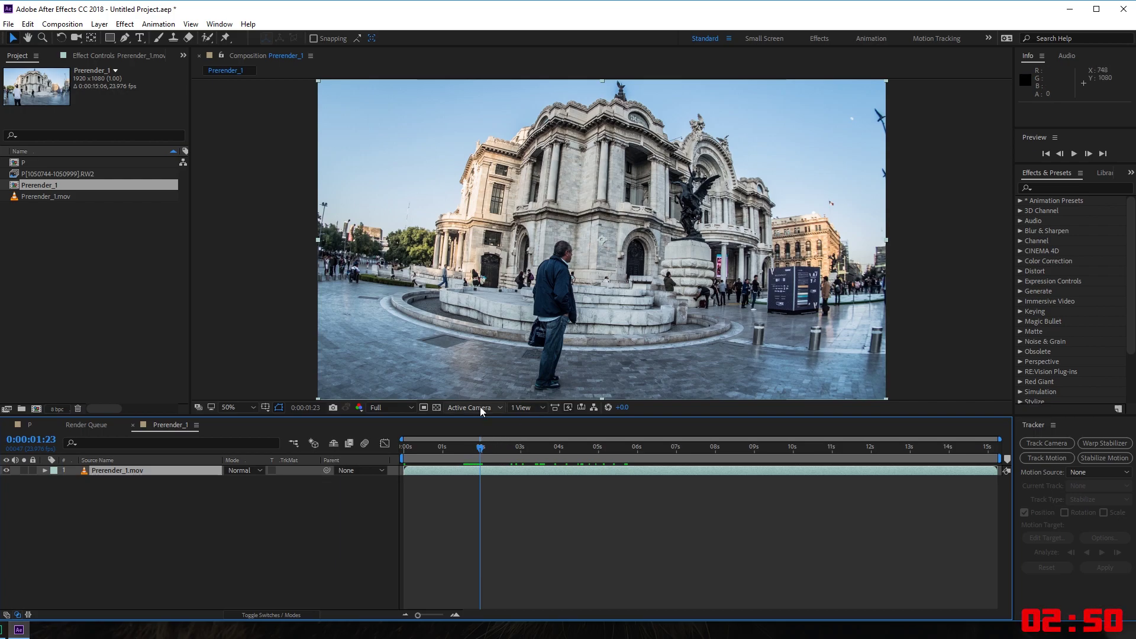
{"action": "key", "text": "space"}
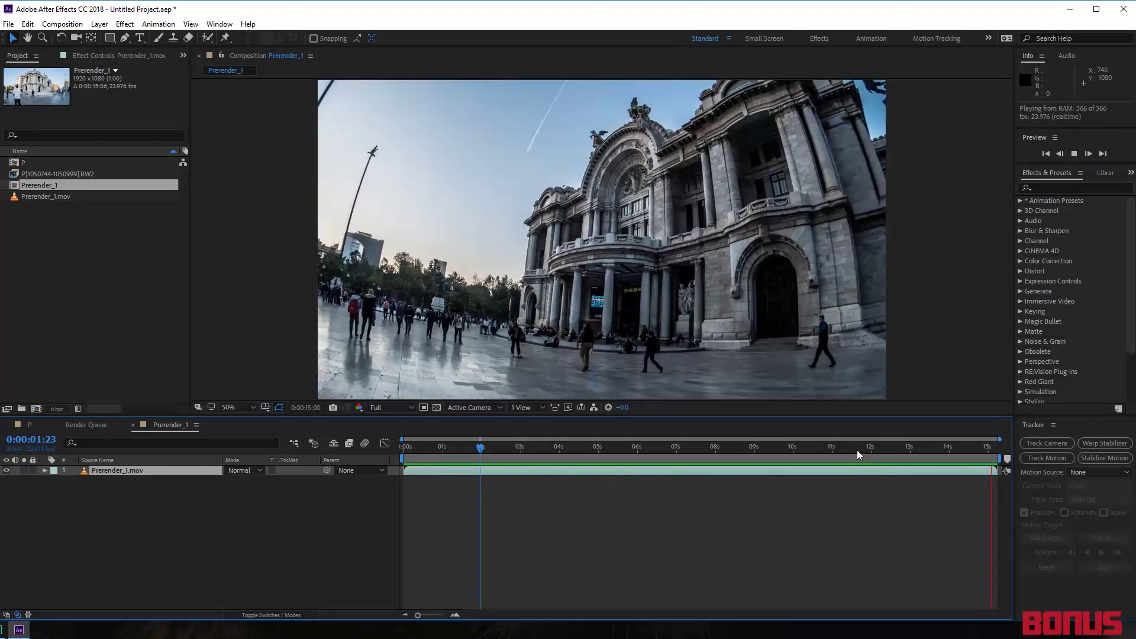
{"action": "key", "text": "space"}
{"action": "left_click", "coordinate": [524, 439]}
{"action": "left_click_drag", "start_coordinate": [523, 439], "coordinate": [523, 441]}
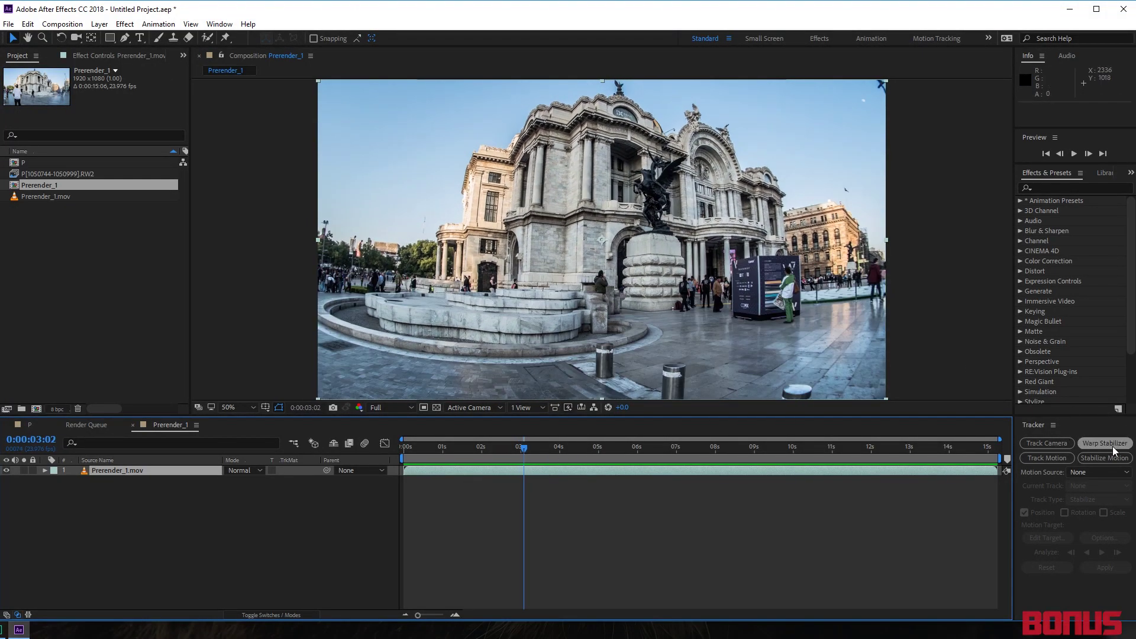
{"action": "left_click", "coordinate": [219, 23]}
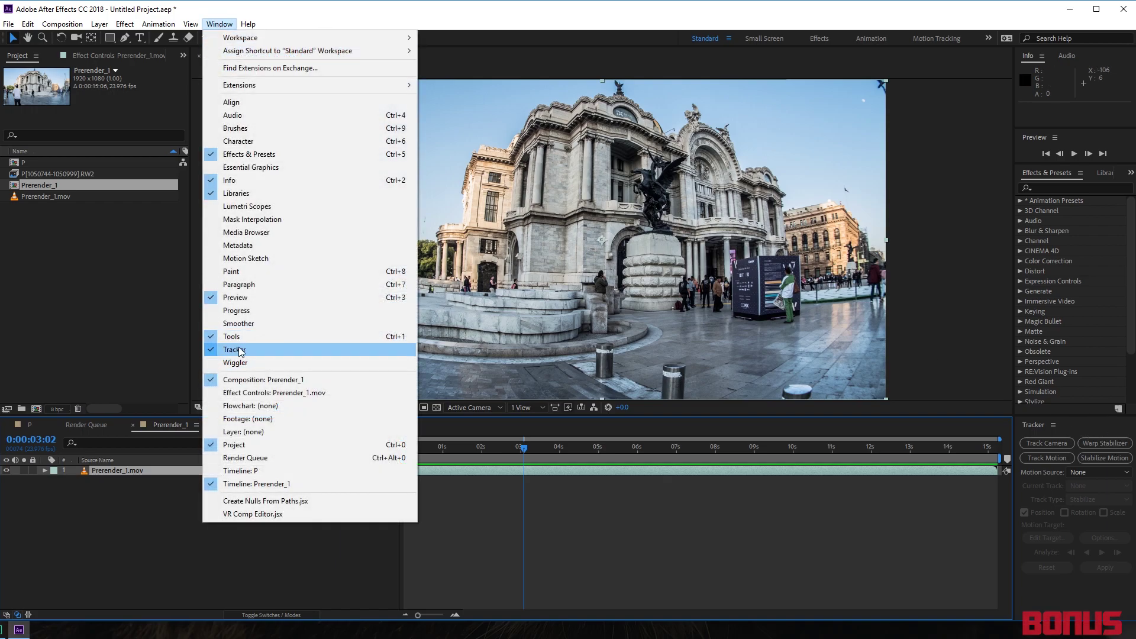
Step: Apply Warp Stabilizer to Prerender_1.mov from the Tracker panel and cancel its first analysis
{"action": "left_click", "coordinate": [1100, 427]}
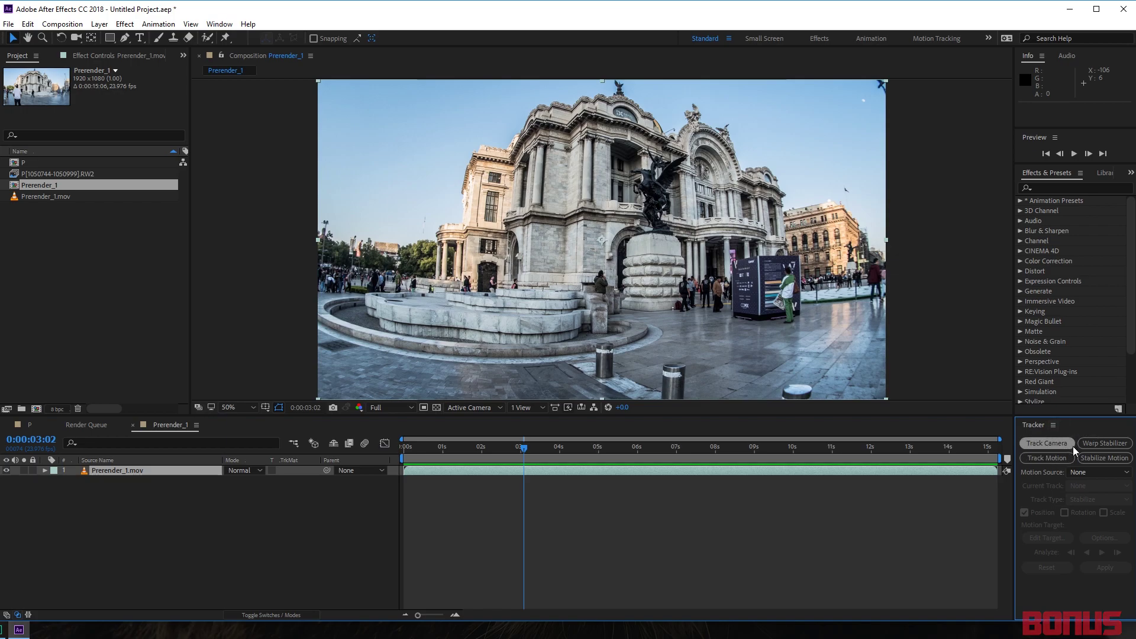
{"action": "left_click", "coordinate": [1118, 445]}
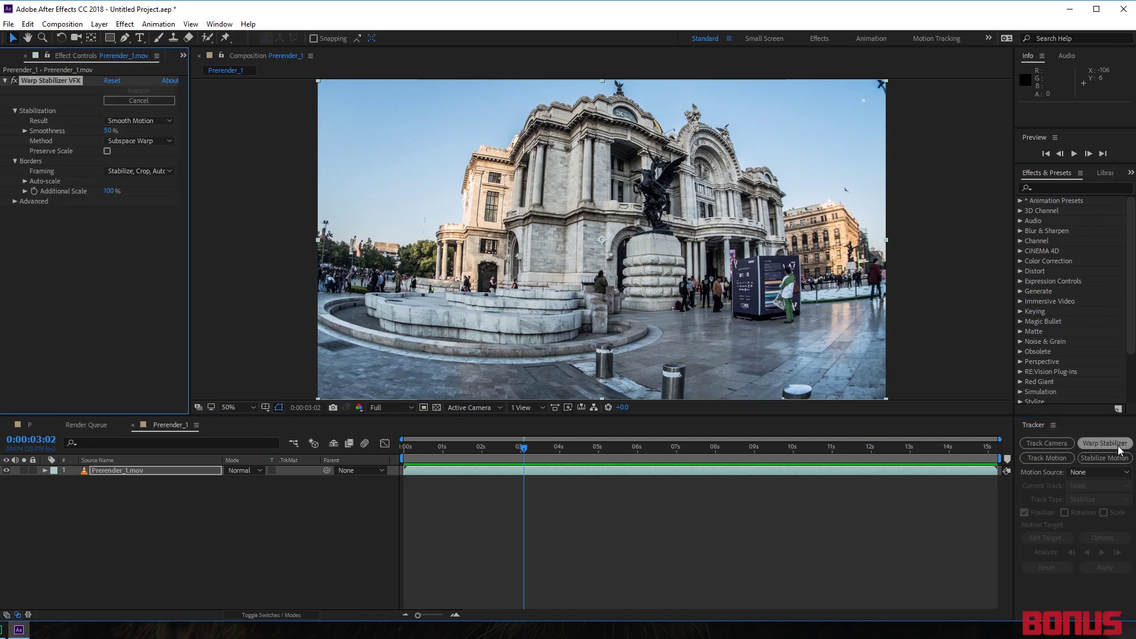
{"action": "left_click", "coordinate": [170, 100]}
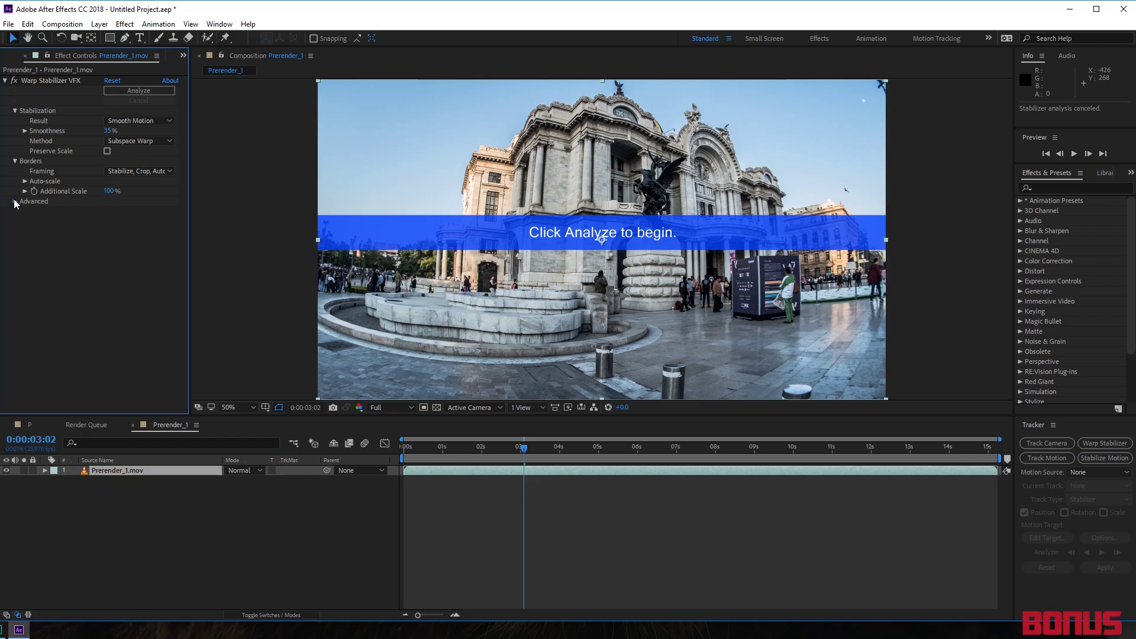
Step: Enable Detailed Analysis and re-run the stabilization, which applies a 115.7% auto-scale
{"action": "left_click", "coordinate": [107, 211]}
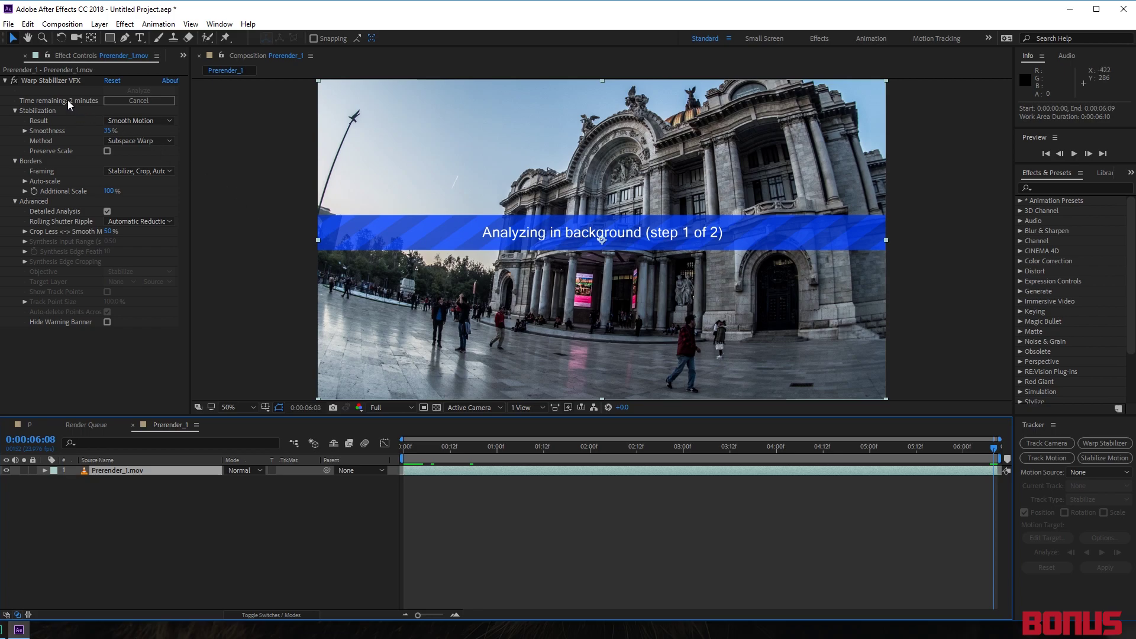
{"action": "left_click", "coordinate": [123, 102]}
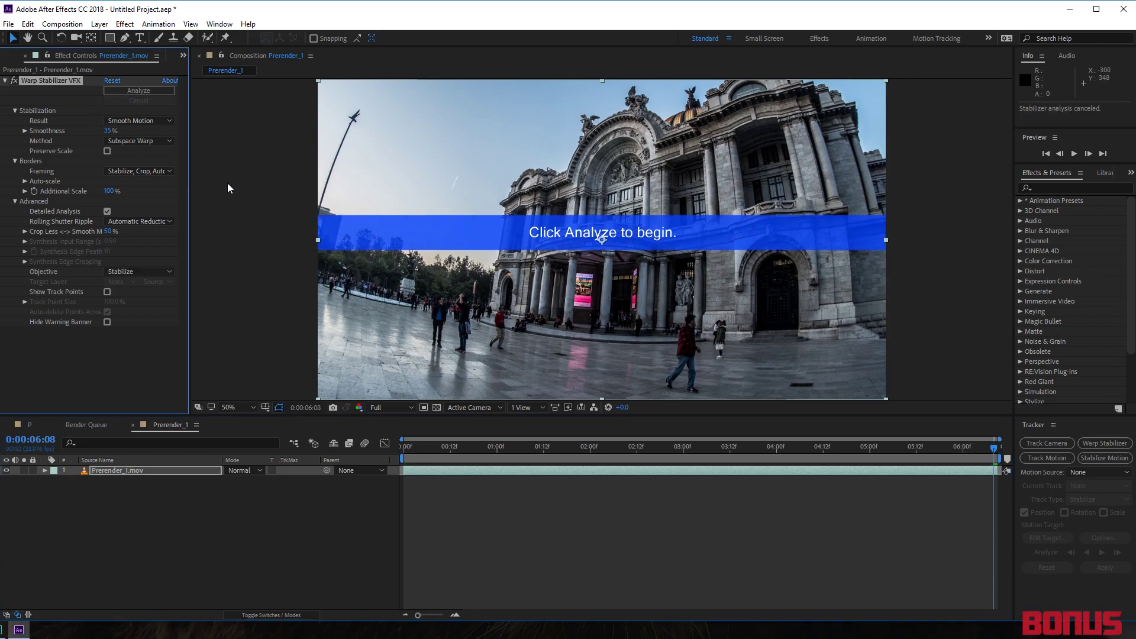
{"action": "left_click", "coordinate": [155, 92]}
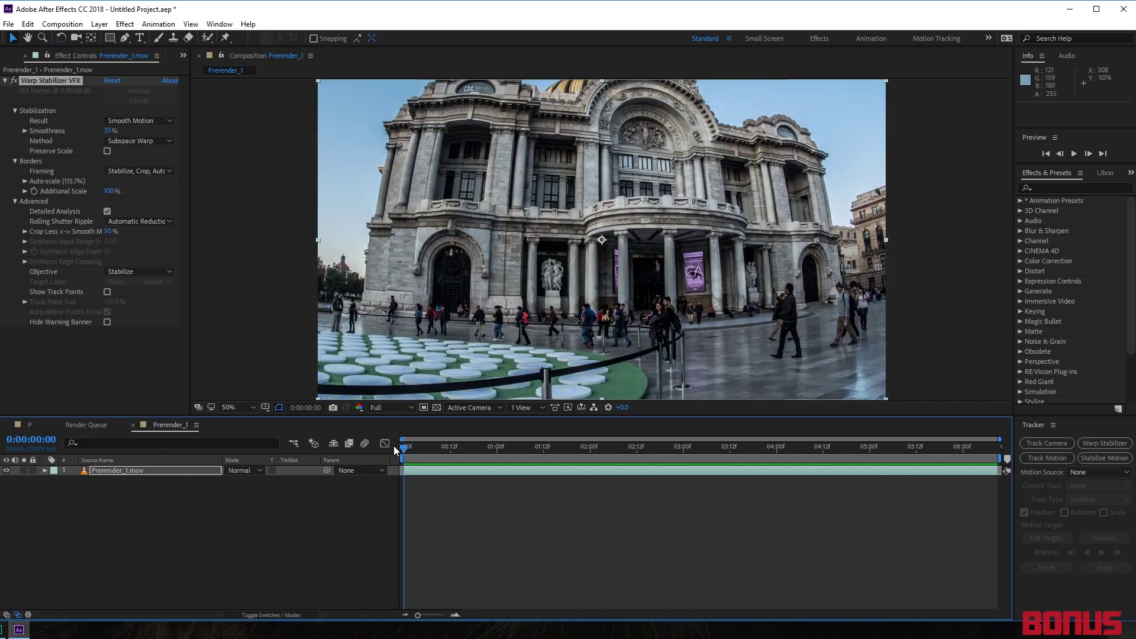
{"action": "left_click", "coordinate": [16, 83]}
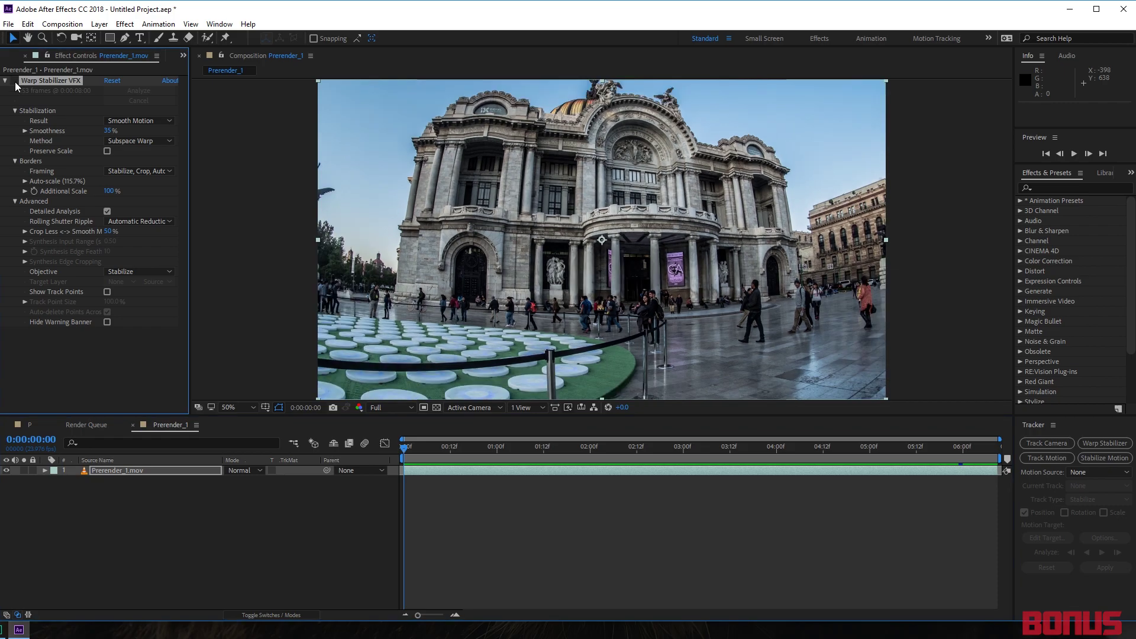
{"action": "left_click", "coordinate": [16, 83]}
{"action": "left_click", "coordinate": [15, 83]}
{"action": "key", "text": "space"}
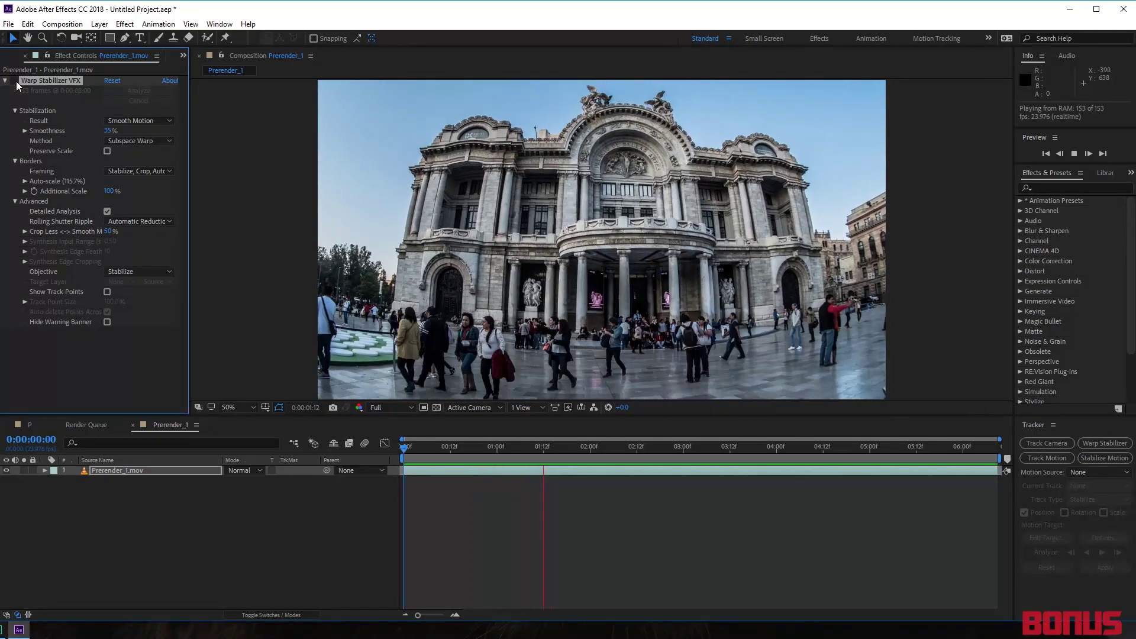
{"action": "key", "text": "space"}
{"action": "left_click", "coordinate": [16, 83]}
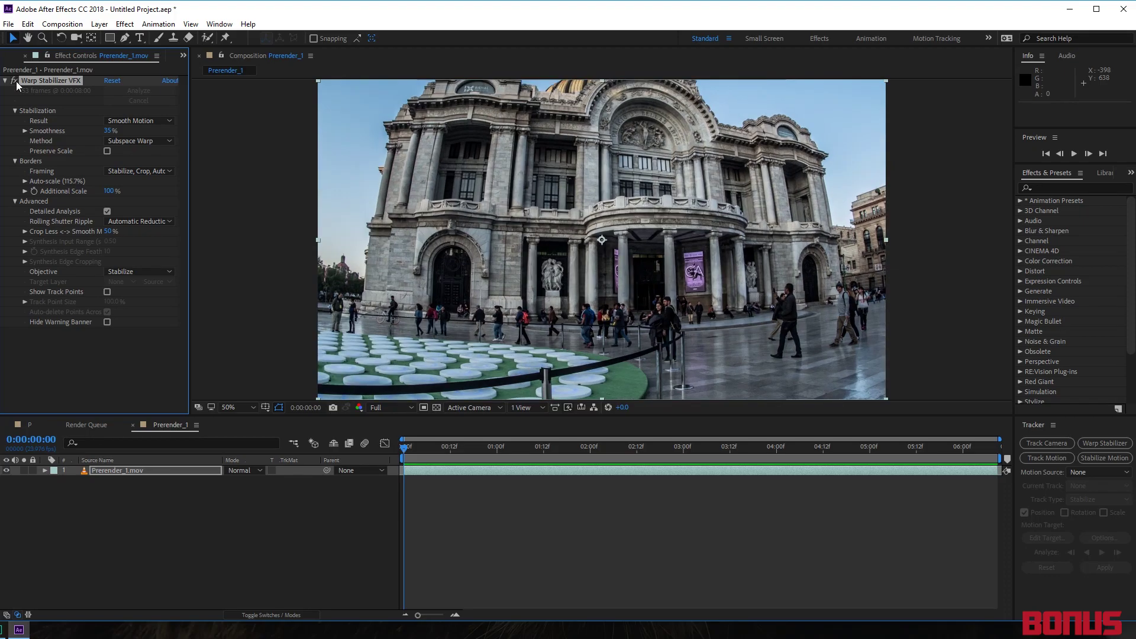
{"action": "key", "text": "space"}
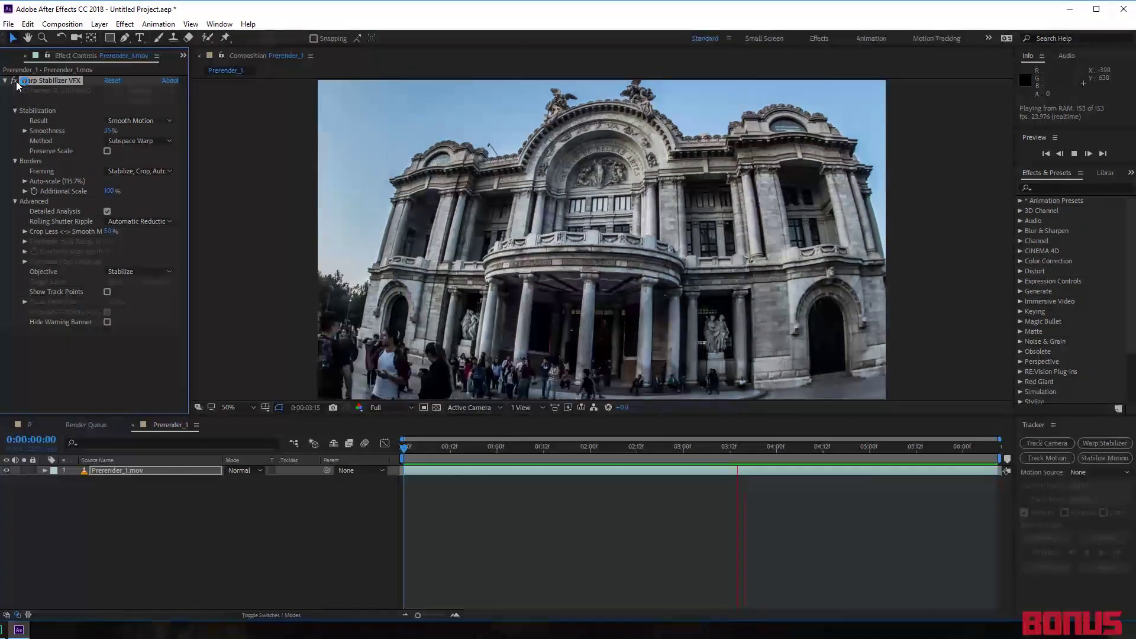
{"action": "key", "text": "grave"}
Step: Zoom the Composition viewer to 100% to watch the stabilized palace plaza hyperlapse
{"action": "scroll", "coordinate": [570, 290], "scroll_direction": "up", "scroll_amount": 2}
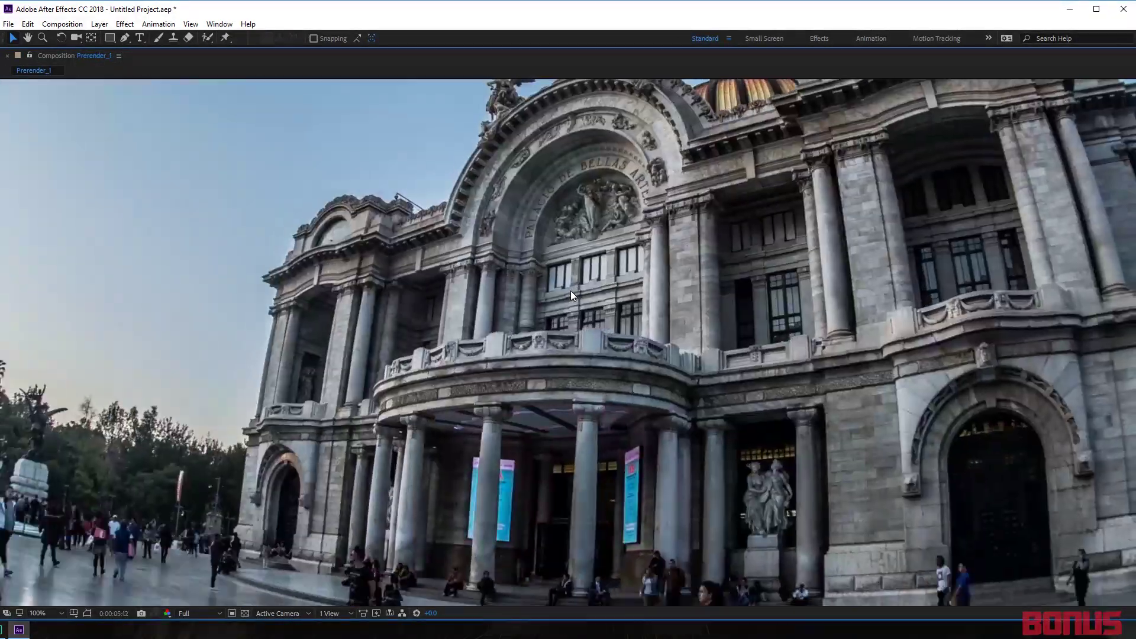